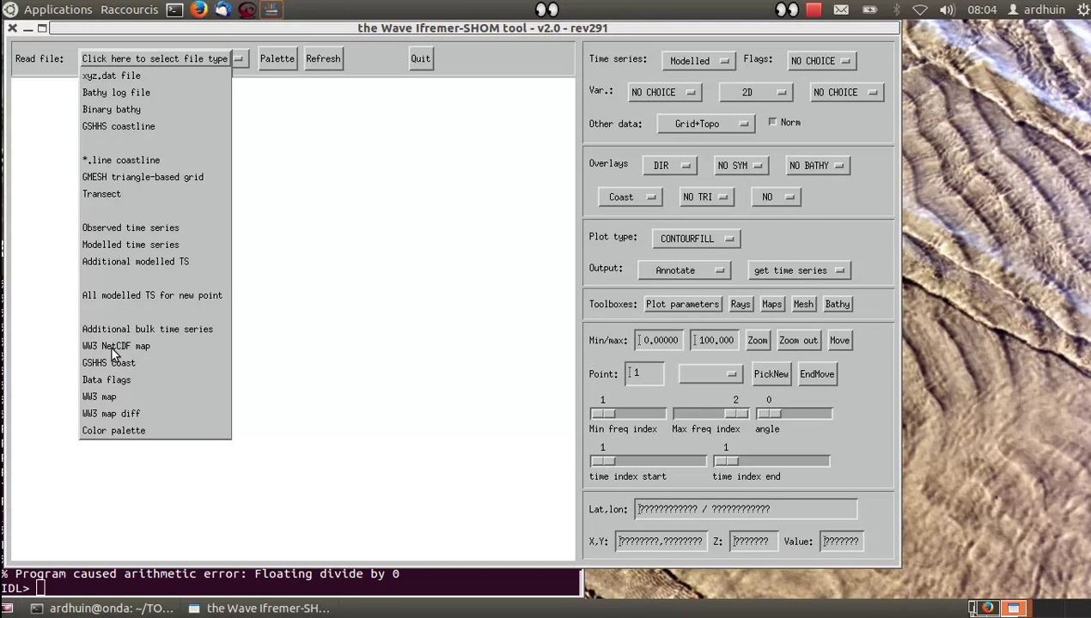
Start reading a WW3 NetCDF map file and browse to the /media/VERBATIM4/SISMO/ directory.
click(111, 346)
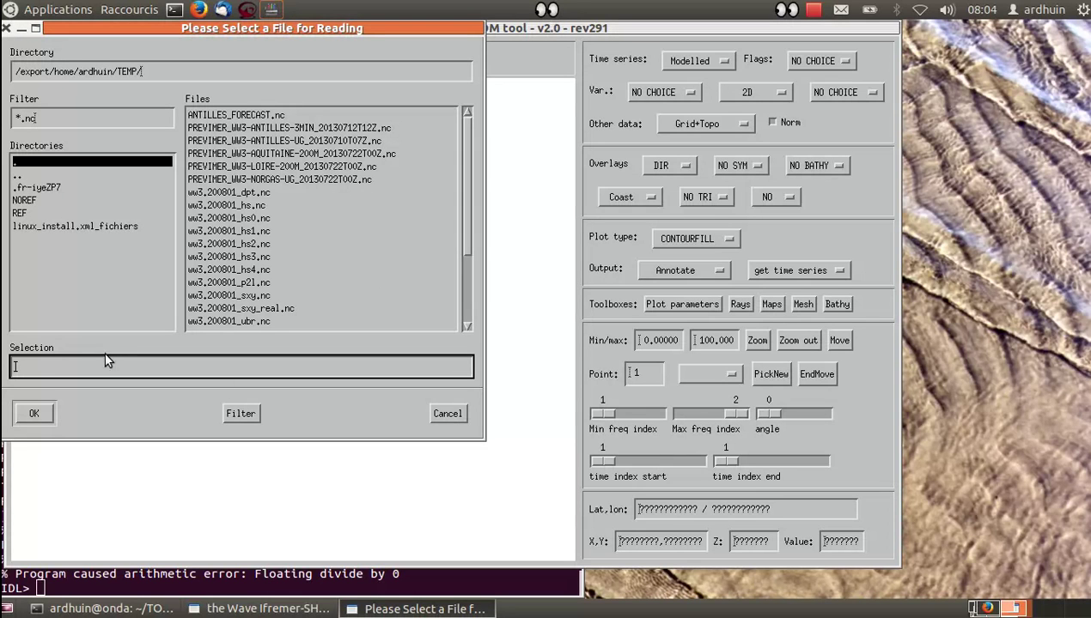
drag(174, 71, 3, 65)
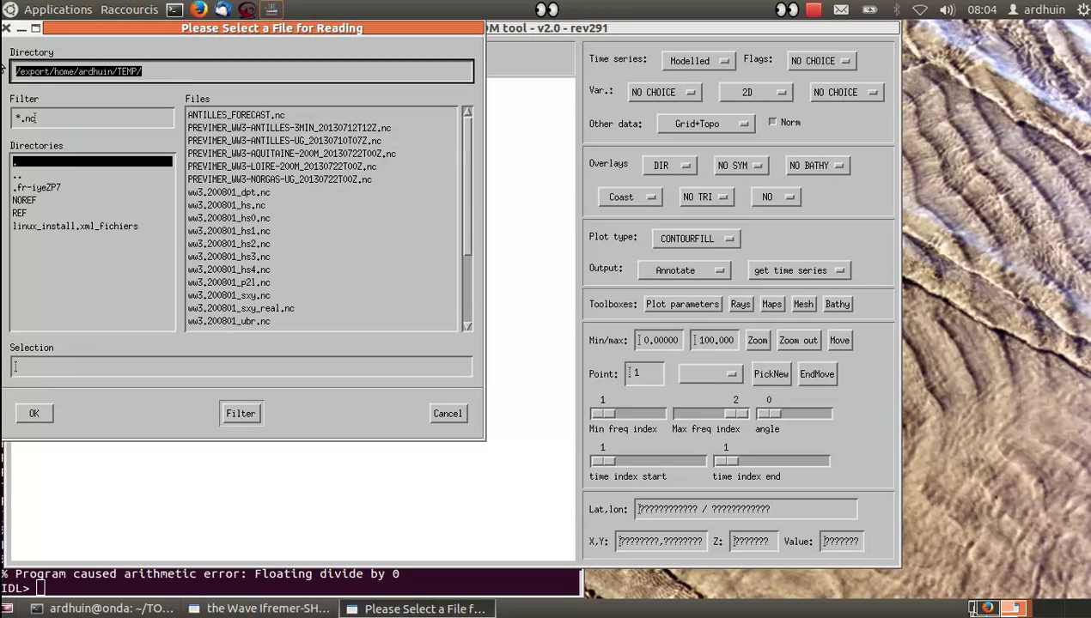
text(/media/)
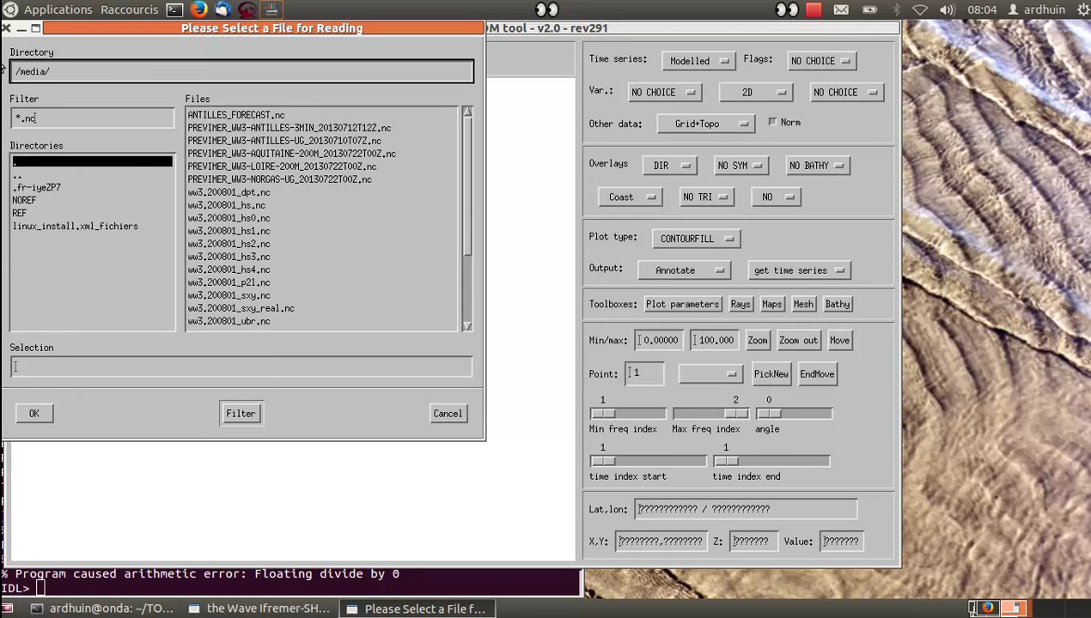
key(Return)
click(42, 189)
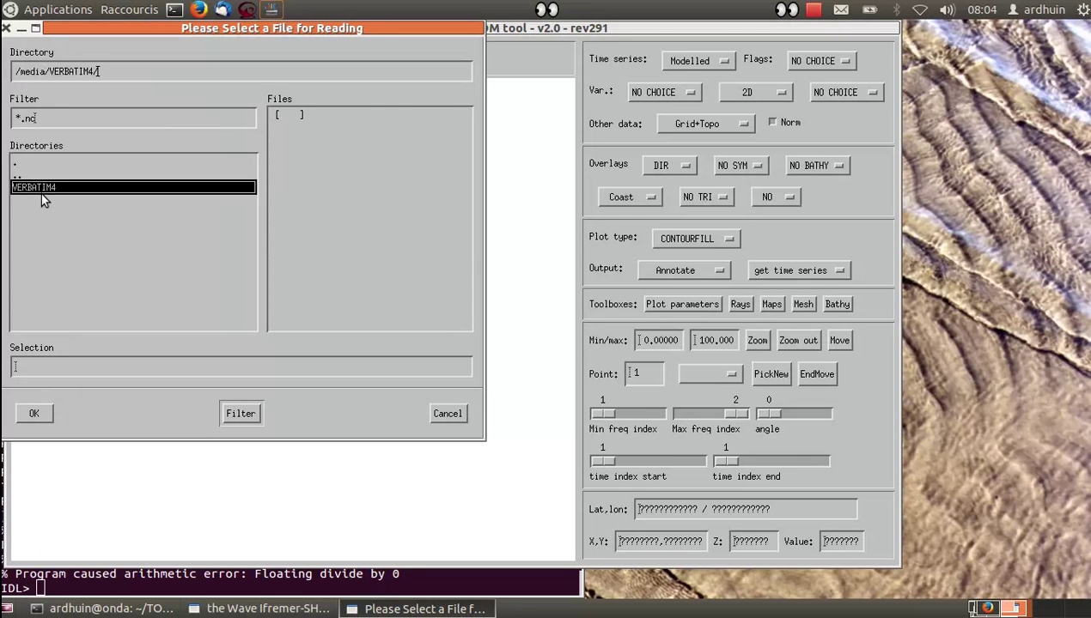
double_click(42, 189)
double_click(47, 277)
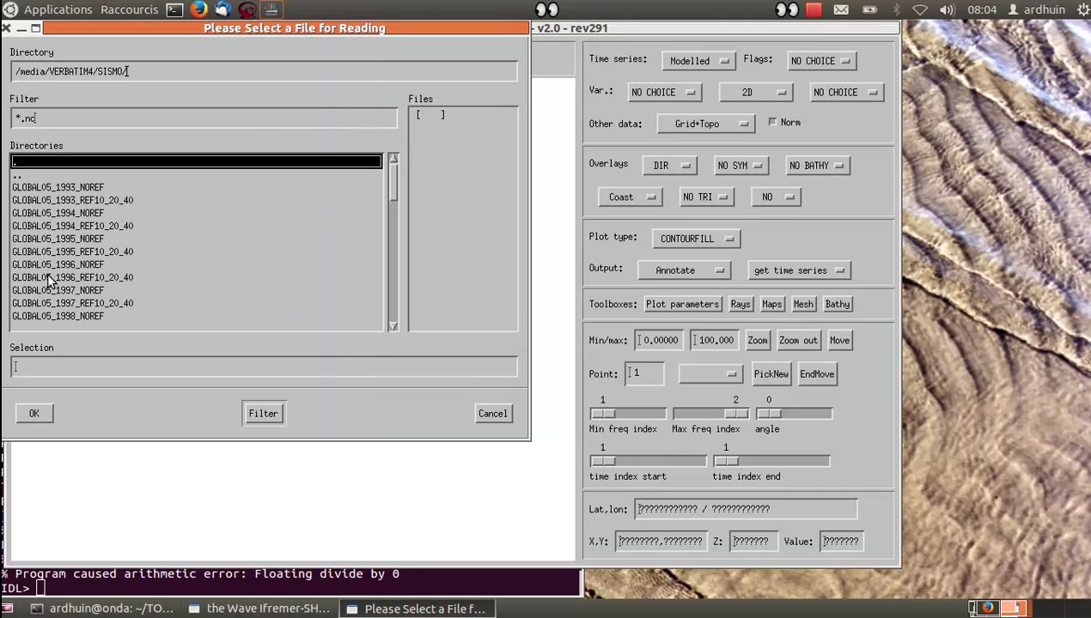
Open the GLOBAL05_2012_REF10_20_40 directory within SISMO.
drag(392, 180, 371, 354)
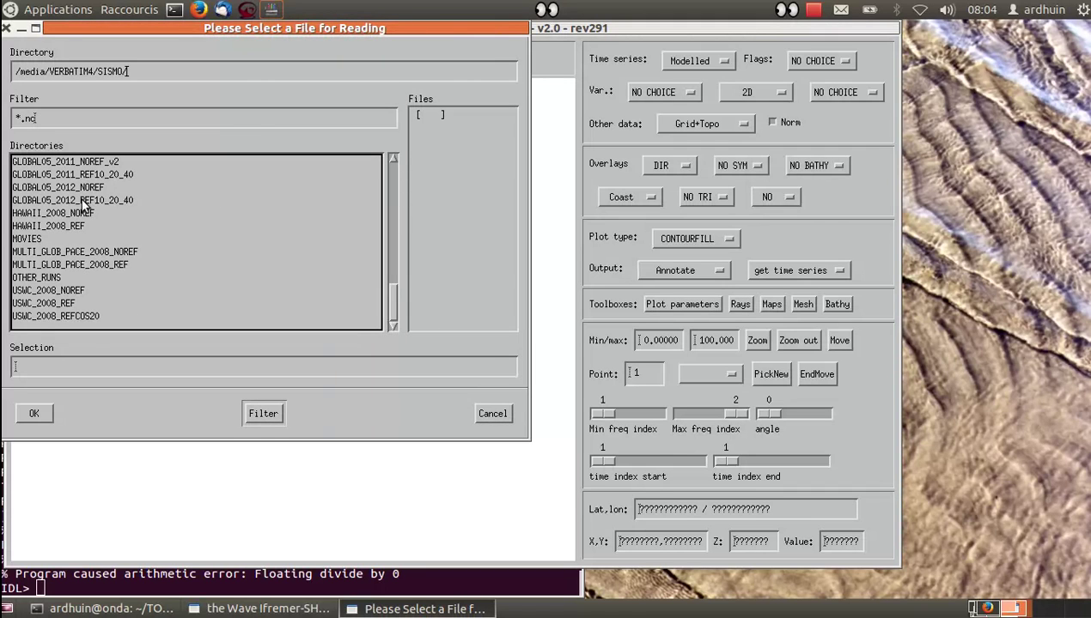
scroll(386, 275, up, 5)
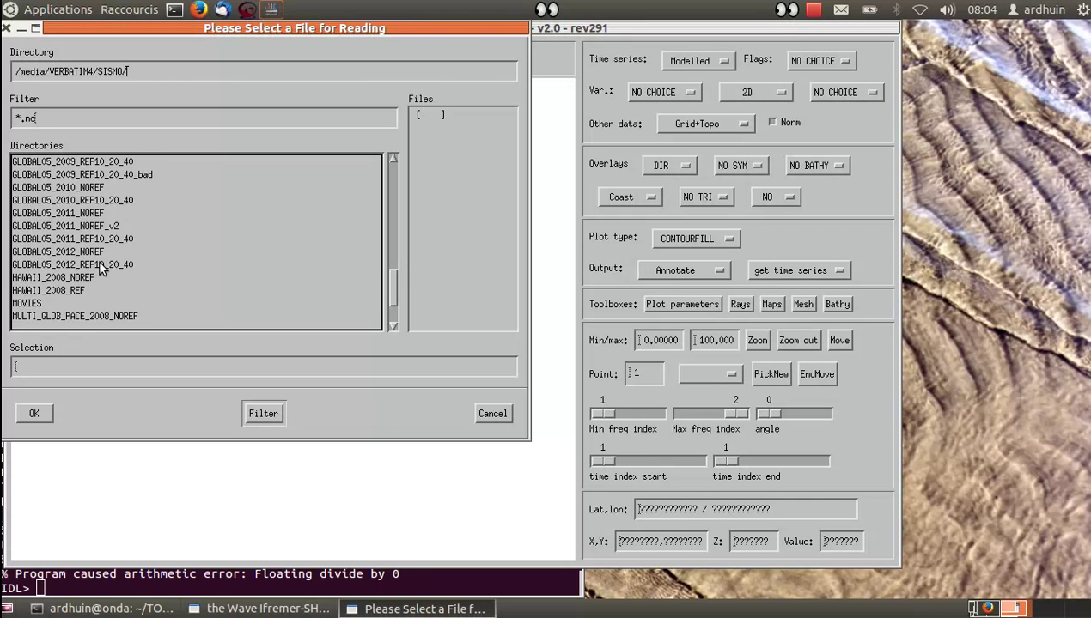
double_click(99, 264)
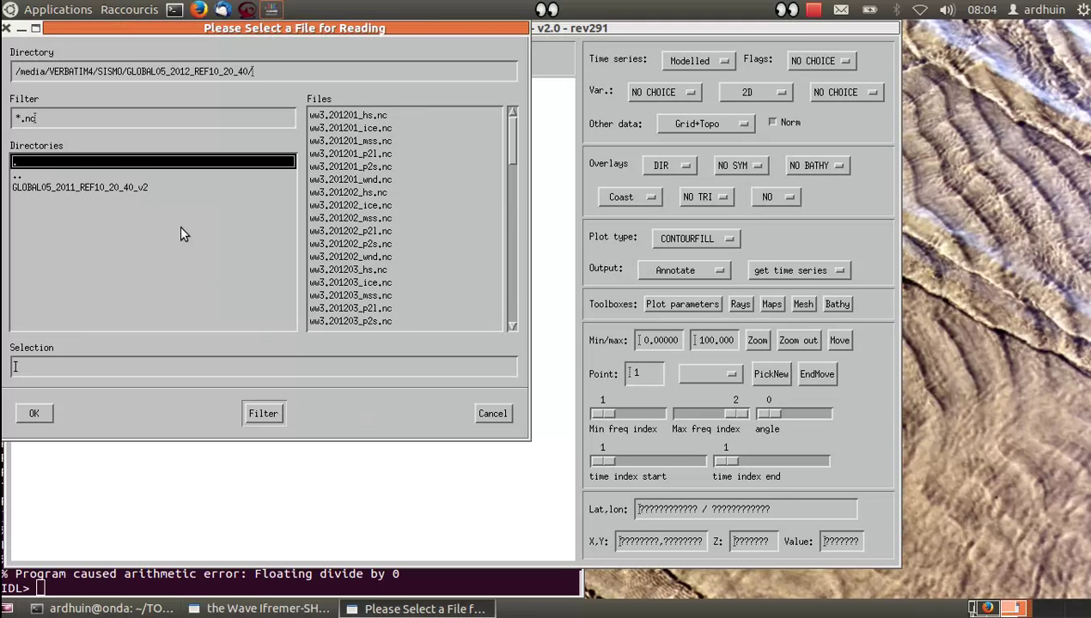
Change the directory path to GLOBAL05_2008_REF10_20_40 and load the file ww3.200801_hs.nc.
click(188, 68)
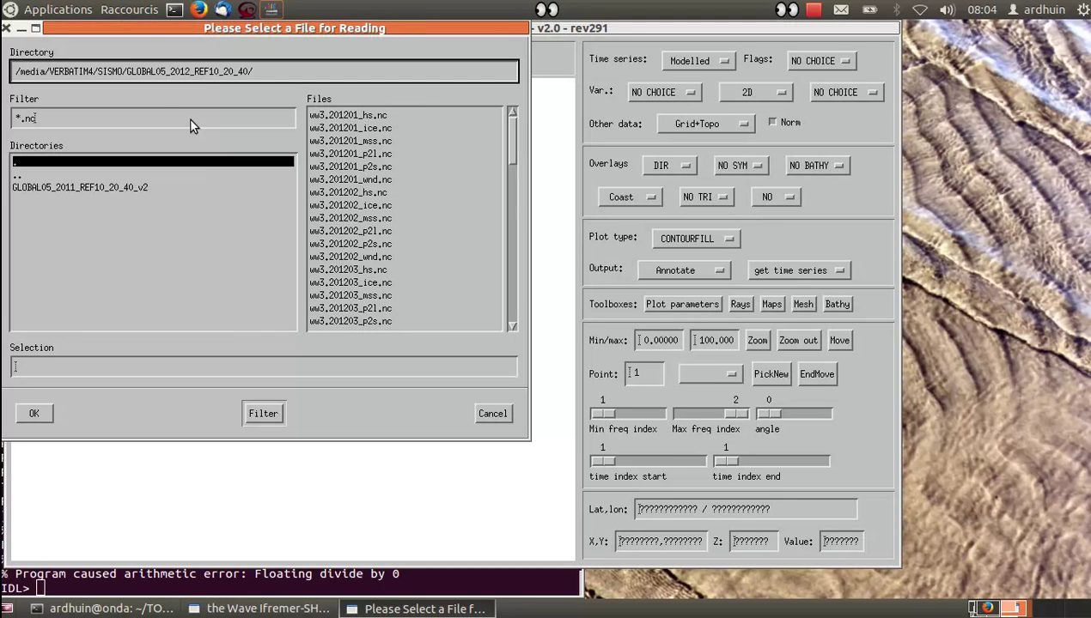
key(BackSpace)
key(BackSpace)
text(08)
key(Return)
click(233, 117)
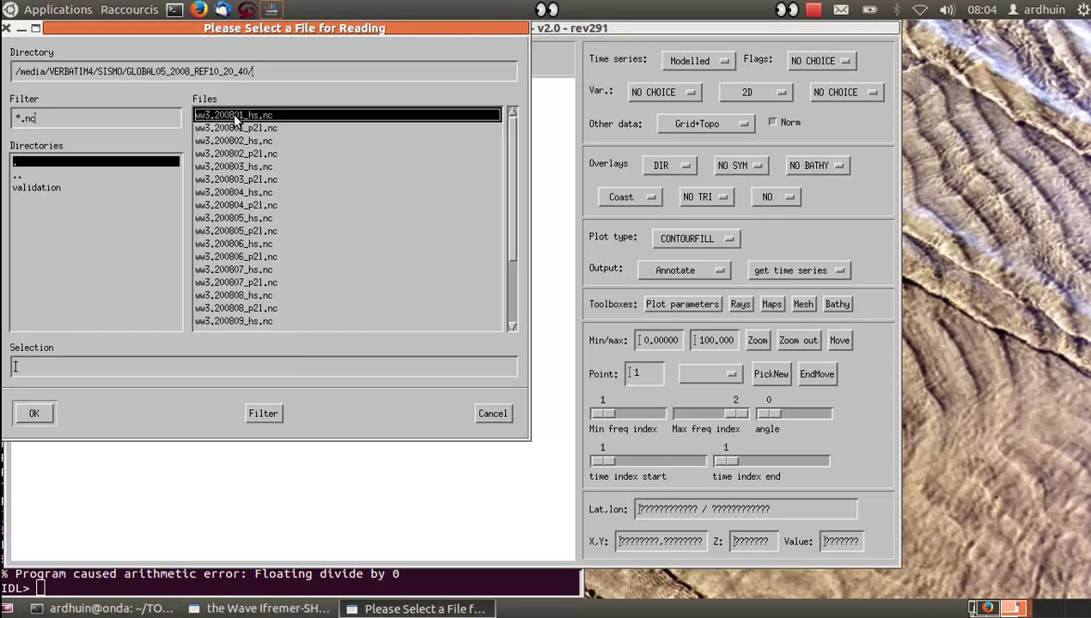
double_click(235, 117)
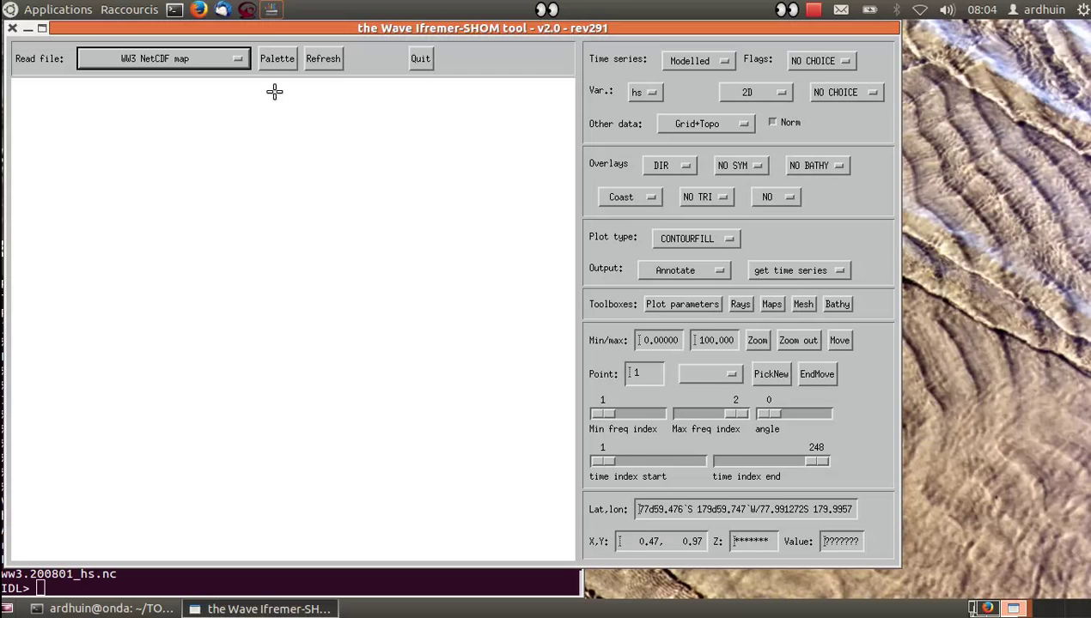
Plot the hs variable from the loaded file as a WW3 map.
click(634, 92)
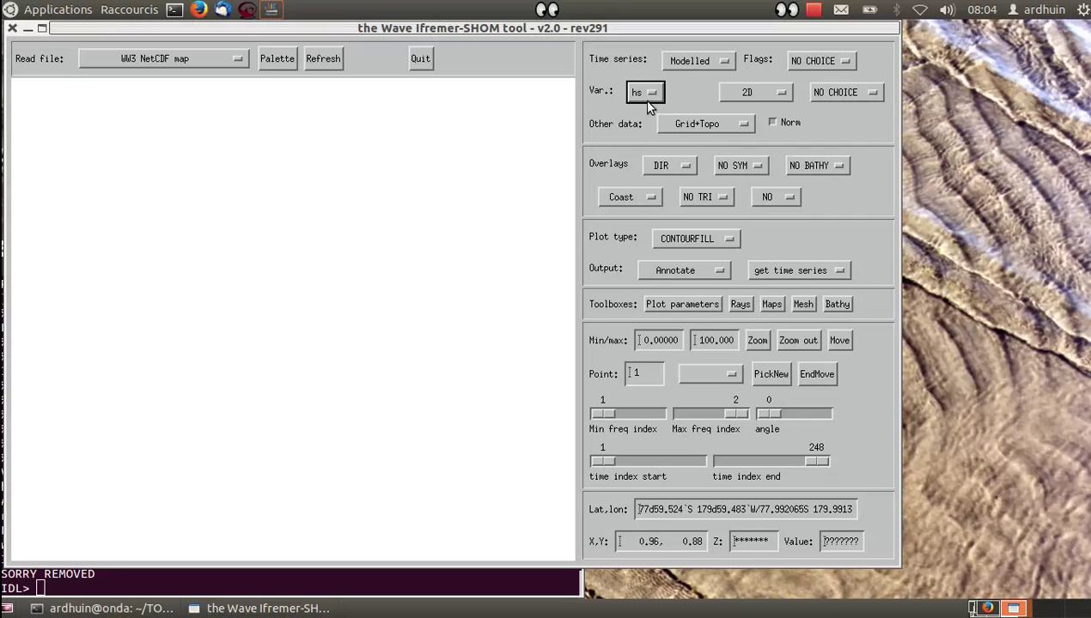
click(679, 125)
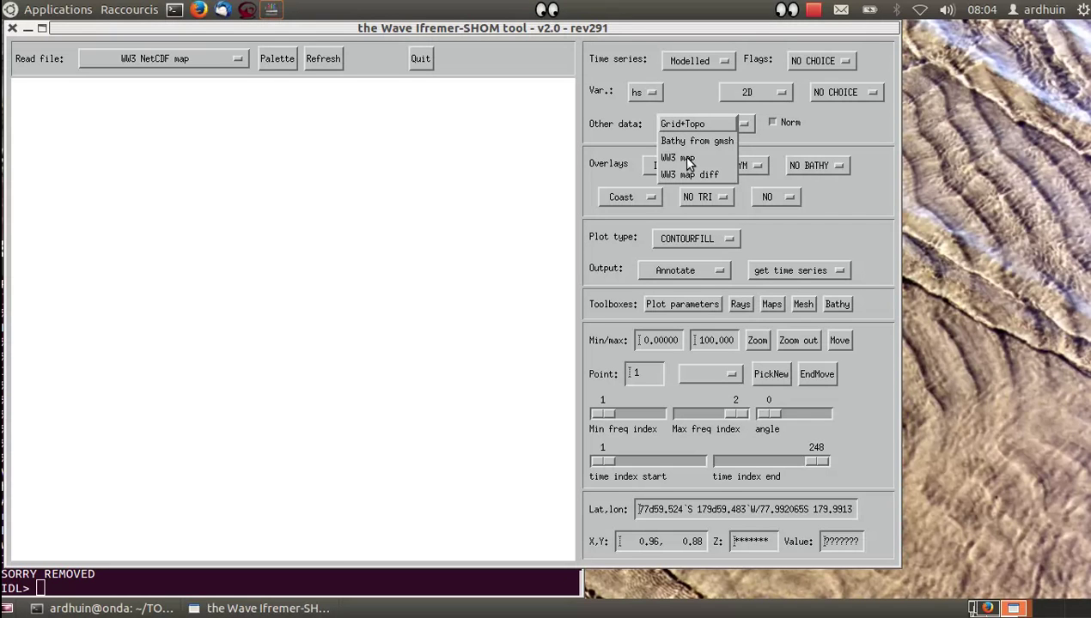
click(685, 158)
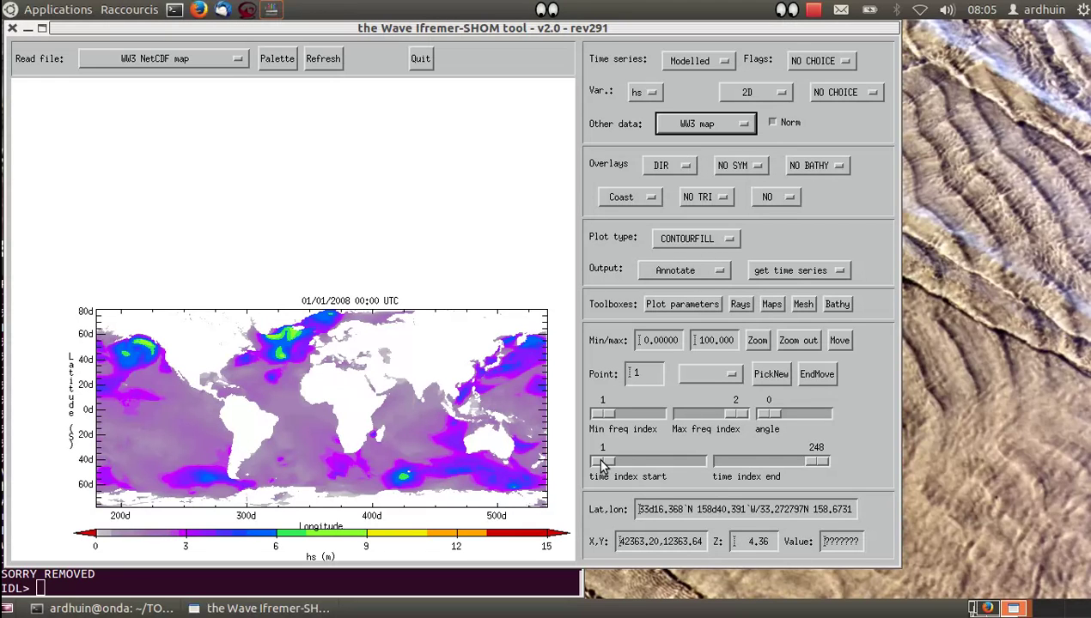
Move the start time index to 15 to show the map for 01/02/2008 18:00 UTC.
drag(601, 464, 606, 463)
key(Right)
key(Right)
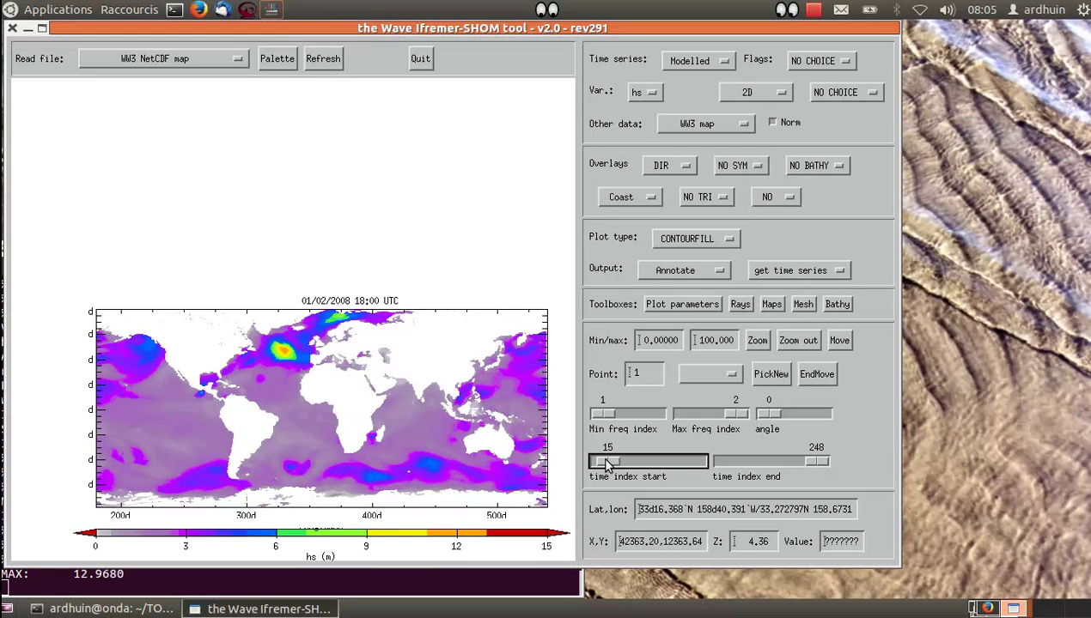
key(Left)
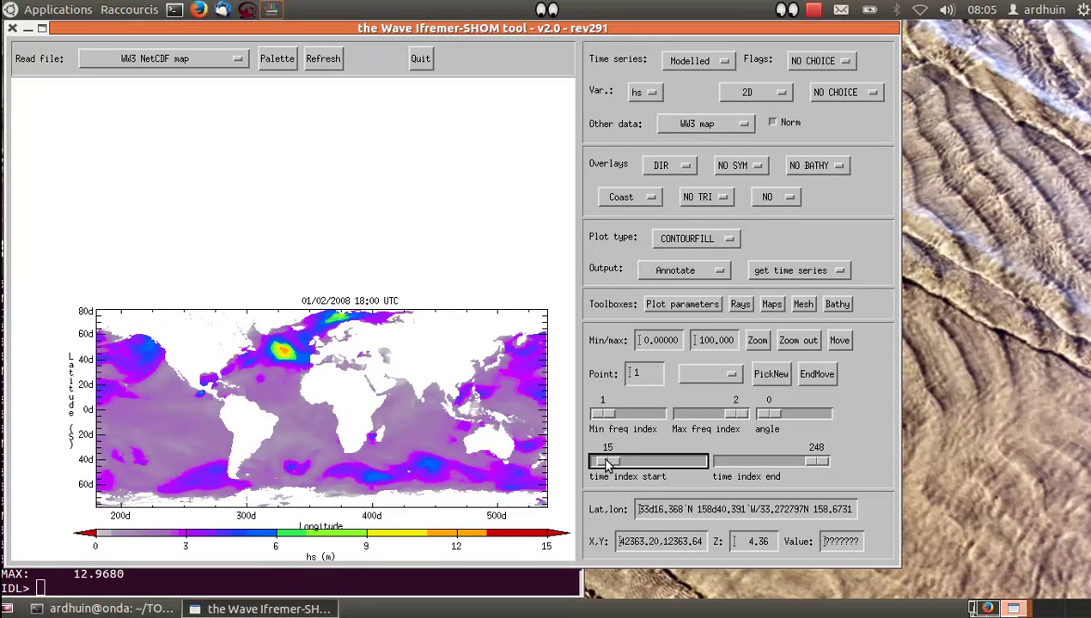
Switch the plot type to TV and set the colour scale maximum to 15.
click(685, 238)
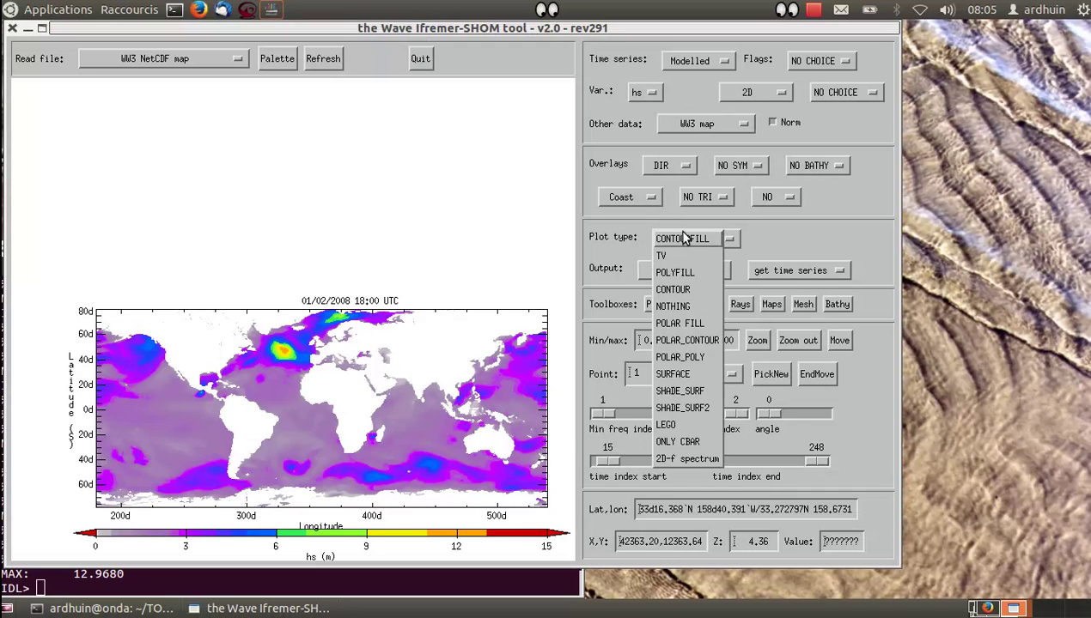
click(673, 253)
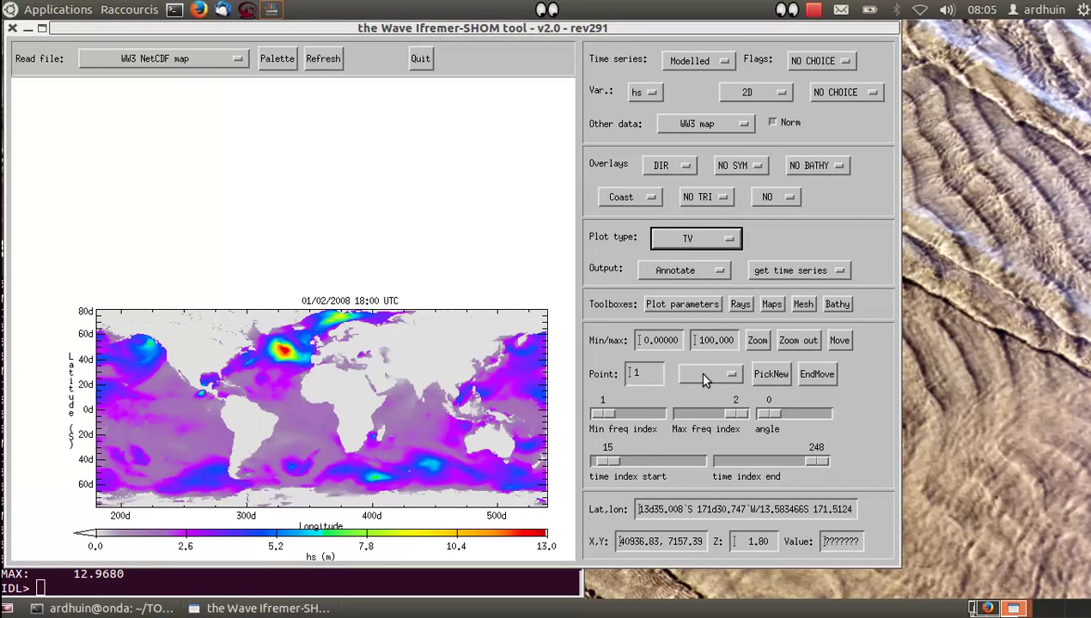
click(708, 336)
key(BackSpace)
key(BackSpace)
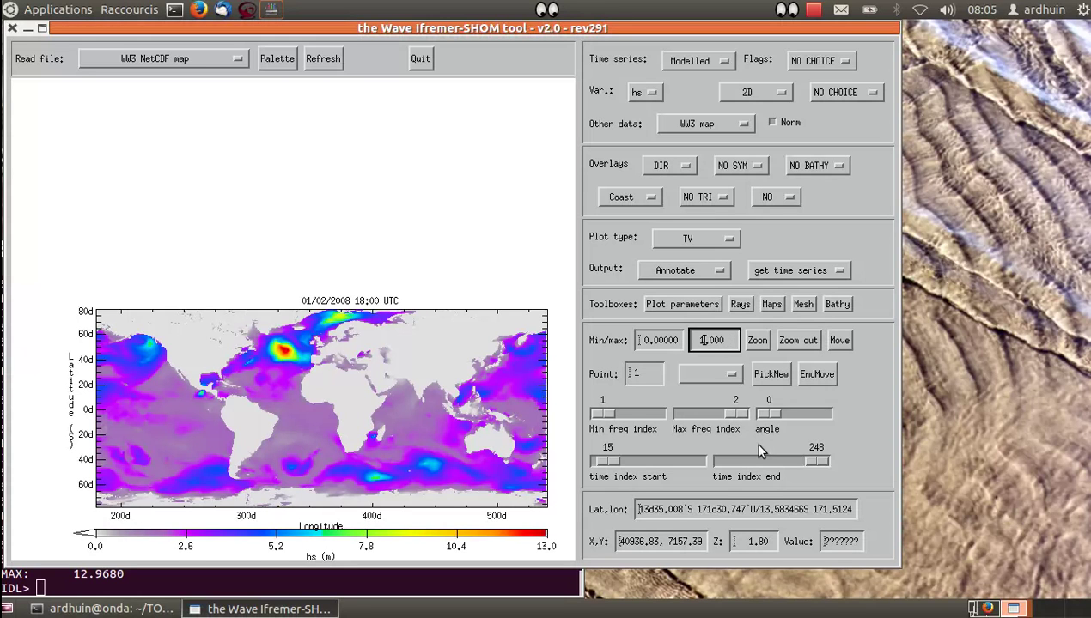
text(3)
key(BackSpace)
text(5)
click(323, 59)
Set the plot parameters to a fixed range and redraw the map with it.
click(682, 304)
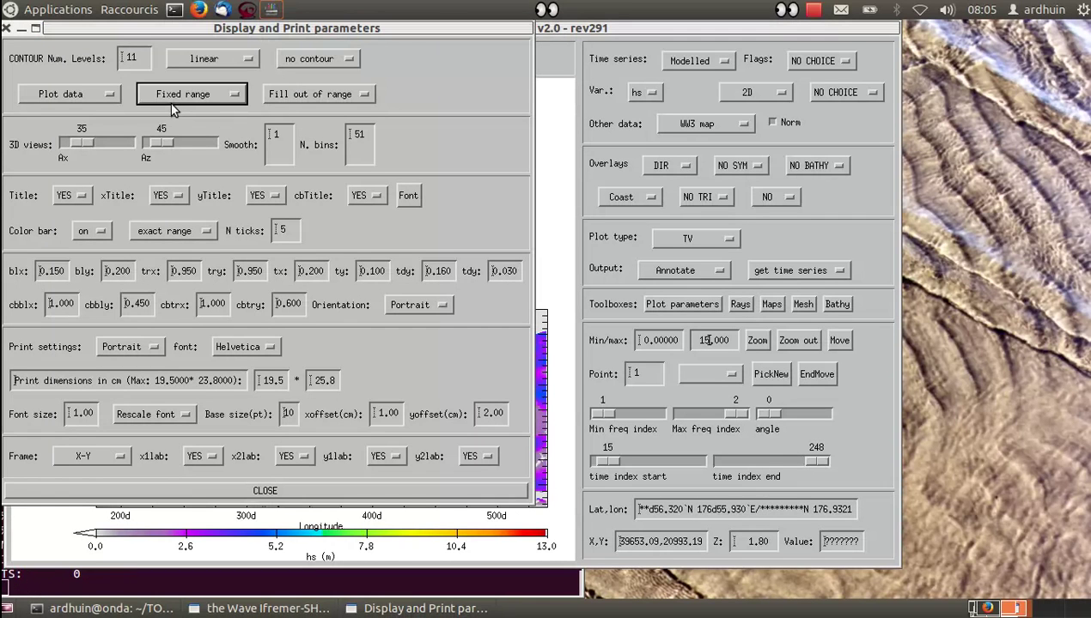
click(197, 492)
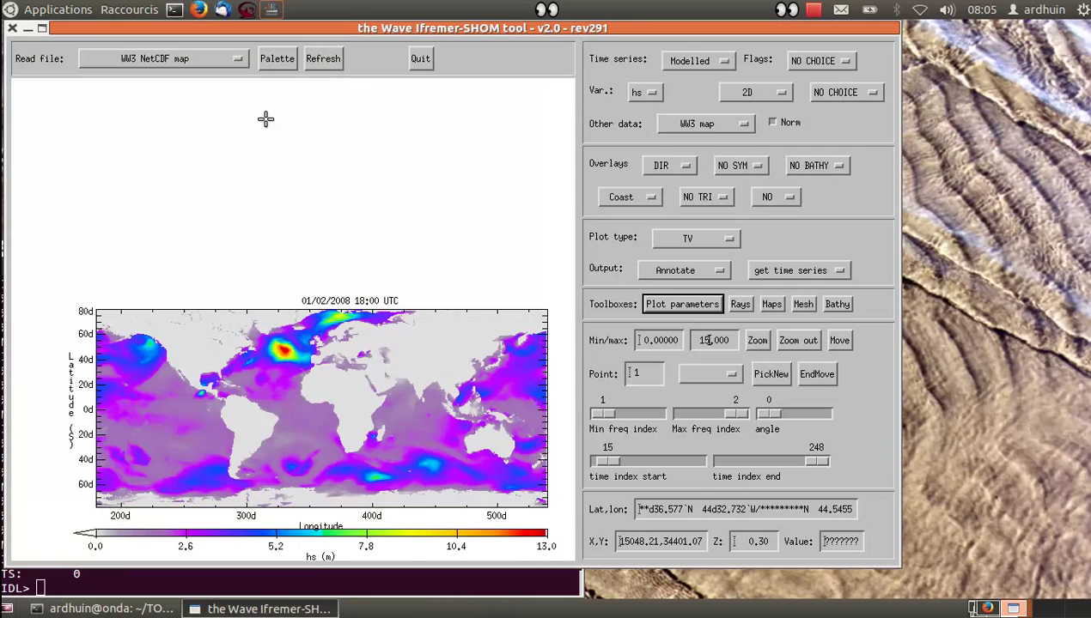
click(325, 61)
Advance the start time index through January 2008 to 193, showing the map for 01/25/2008 00:00 UTC.
drag(610, 463, 662, 465)
key(Right)
key(Right)
key(Right)
key(Right)
key(Right)
key(Right)
key(Right)
key(Right)
key(Right)
key(Right)
key(Right)
key(Right)
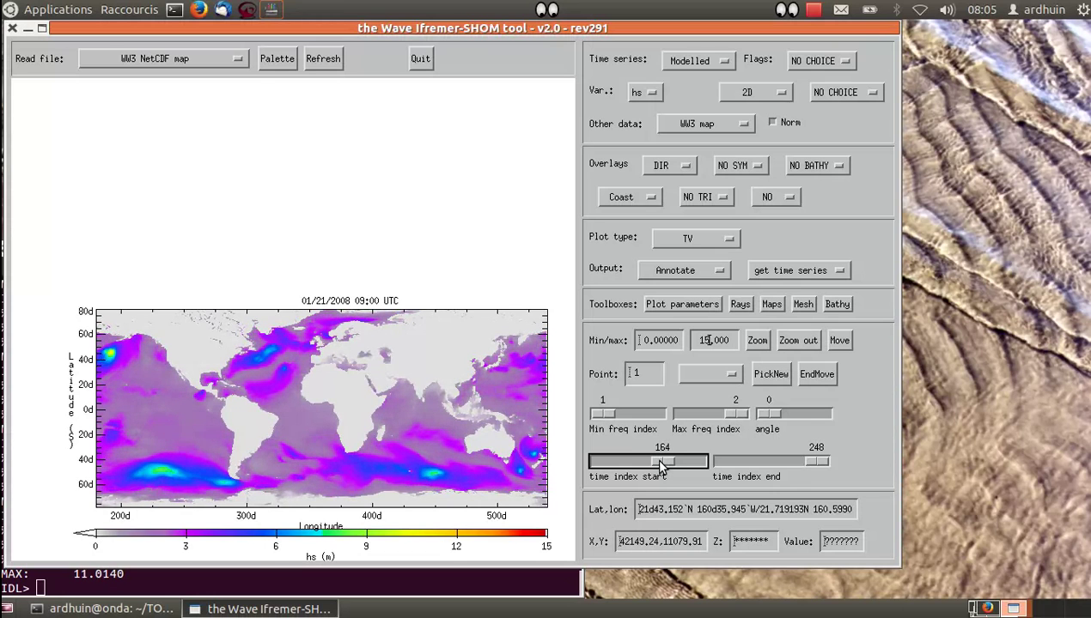
key(Right)
key(Right)
key(Right)
key(Right)
key(Right)
key(Right)
key(Right)
key(Right)
key(Right)
key(Right)
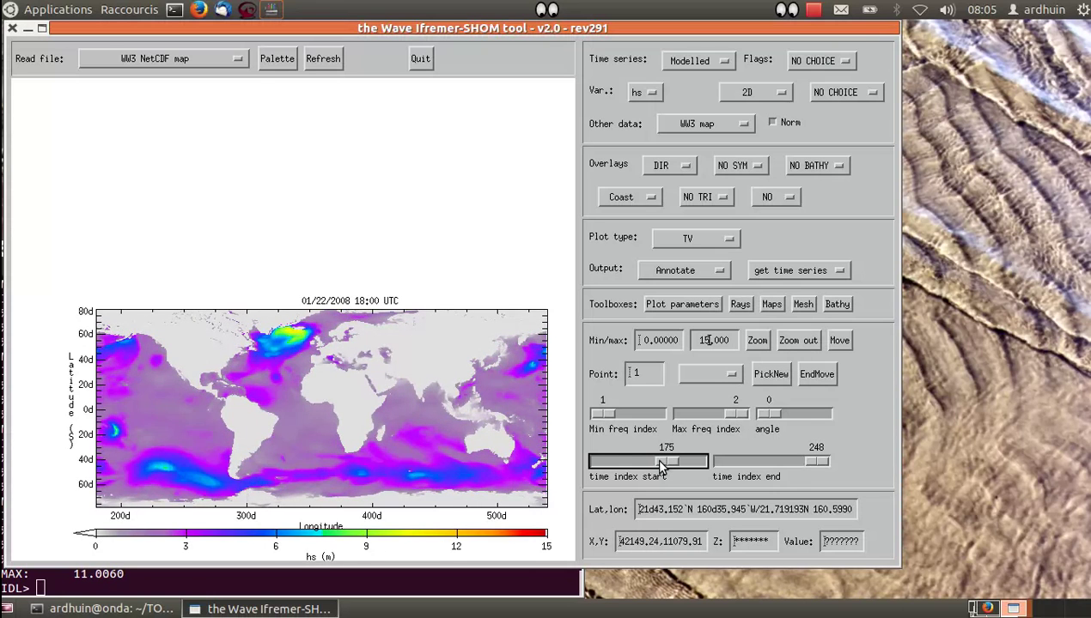
key(Right)
key(Right)
key(Right)
key(Right)
key(Right)
key(Right)
key(Right)
key(Right)
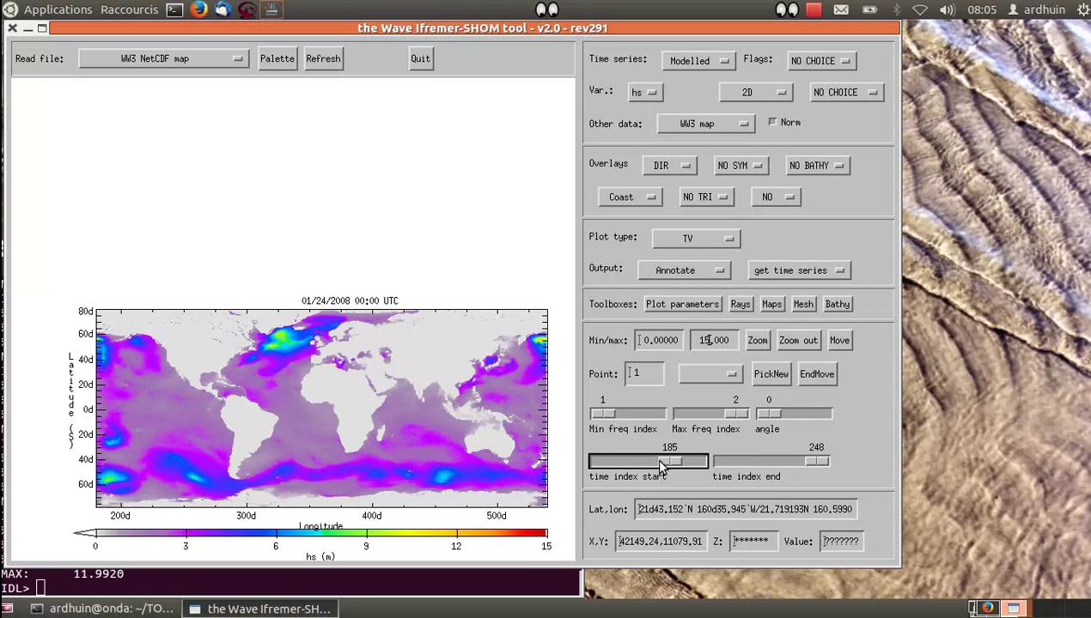
key(Right)
key(Right)
key(Right)
key(Right)
key(Right)
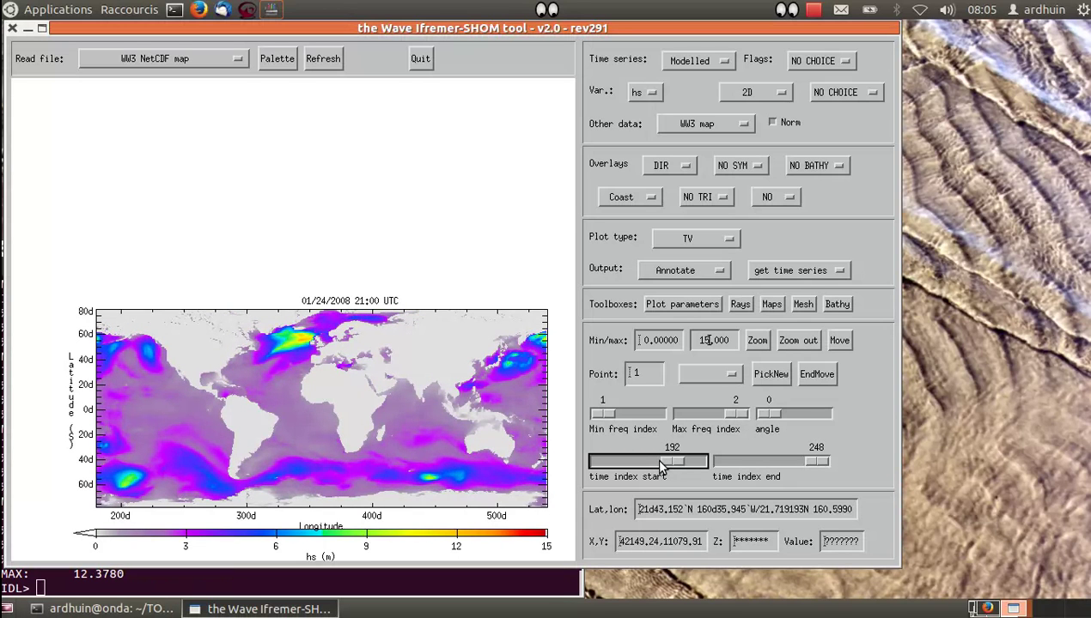
Zoom the wave height map in on the north-east Atlantic and western Europe to examine the storm area.
click(753, 352)
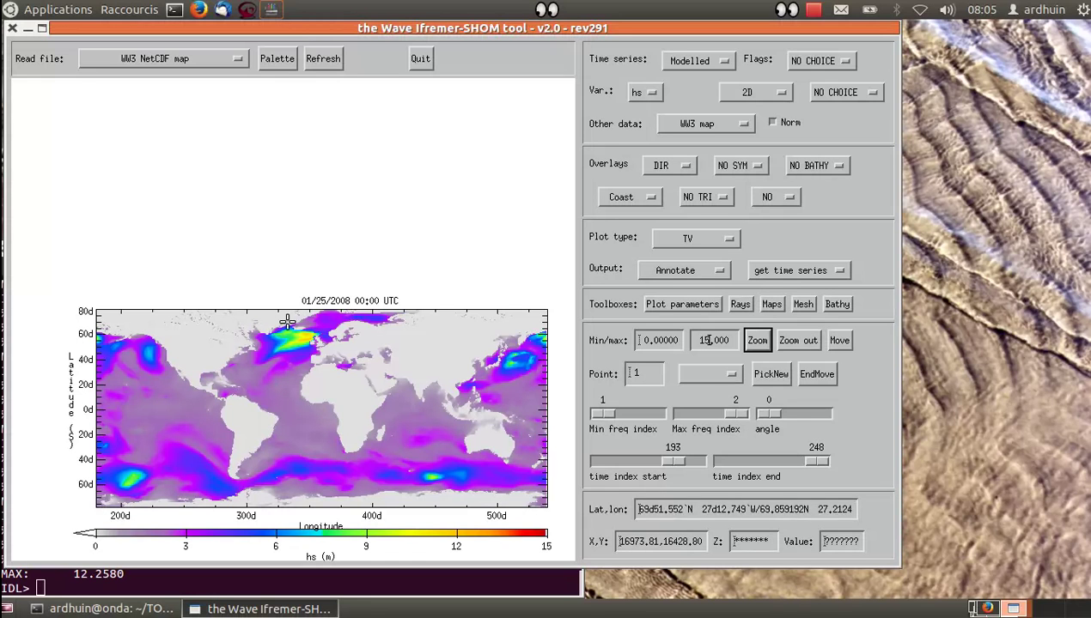
click(335, 359)
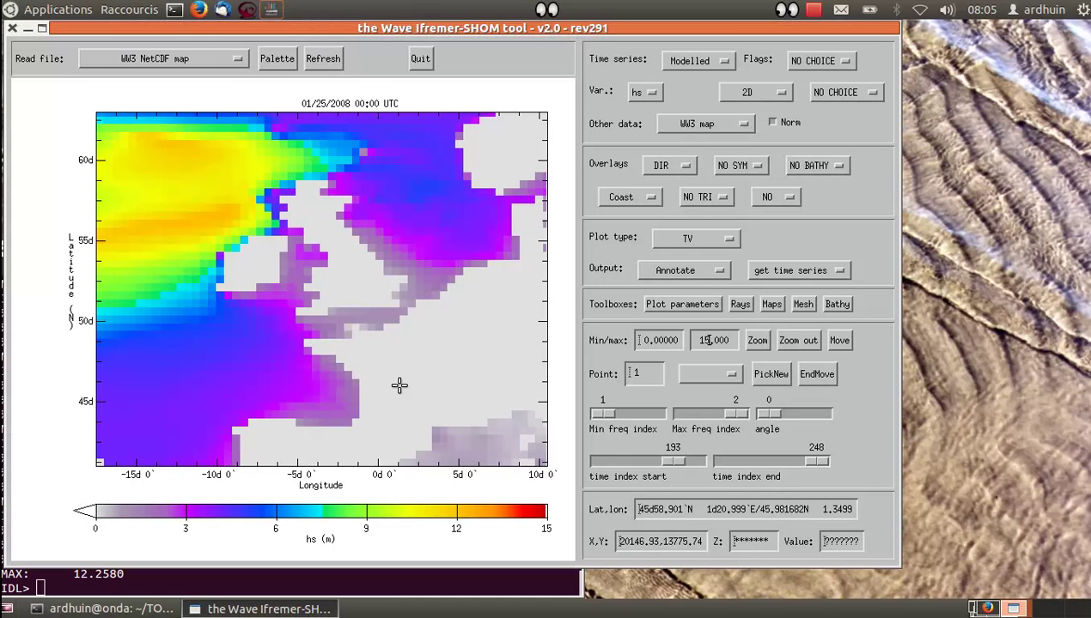
click(340, 302)
scroll(340, 302, up, 1)
scroll(341, 302, down, 4)
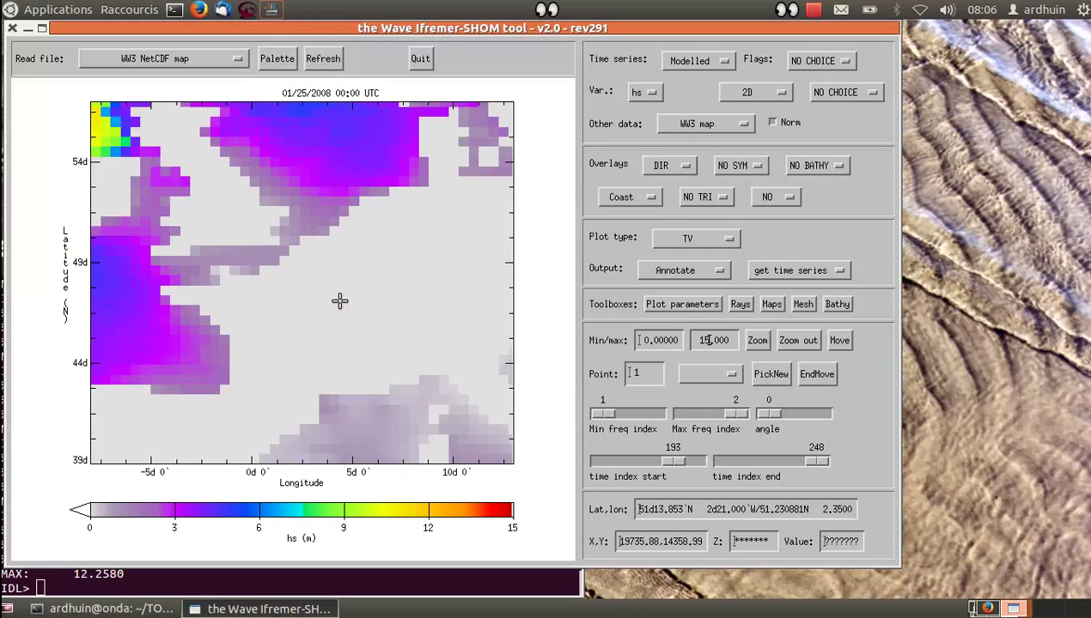
Examine the Indian, Atlantic and Pacific oceans at different zoom levels and restore the full global map.
scroll(340, 301, down, 3)
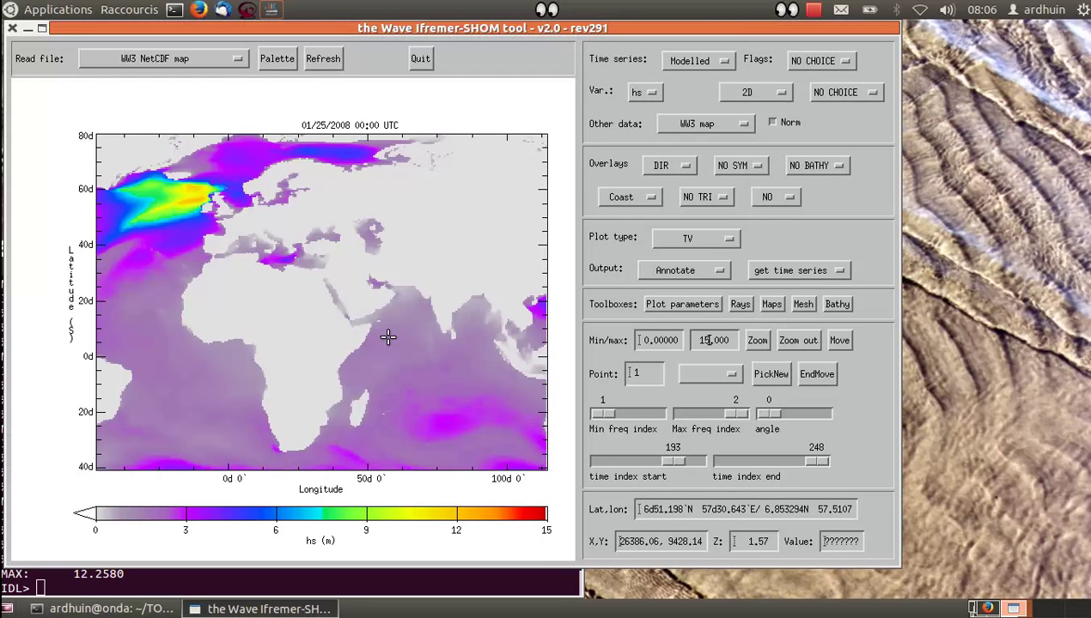
scroll(385, 335, down, 2)
scroll(402, 324, up, 3)
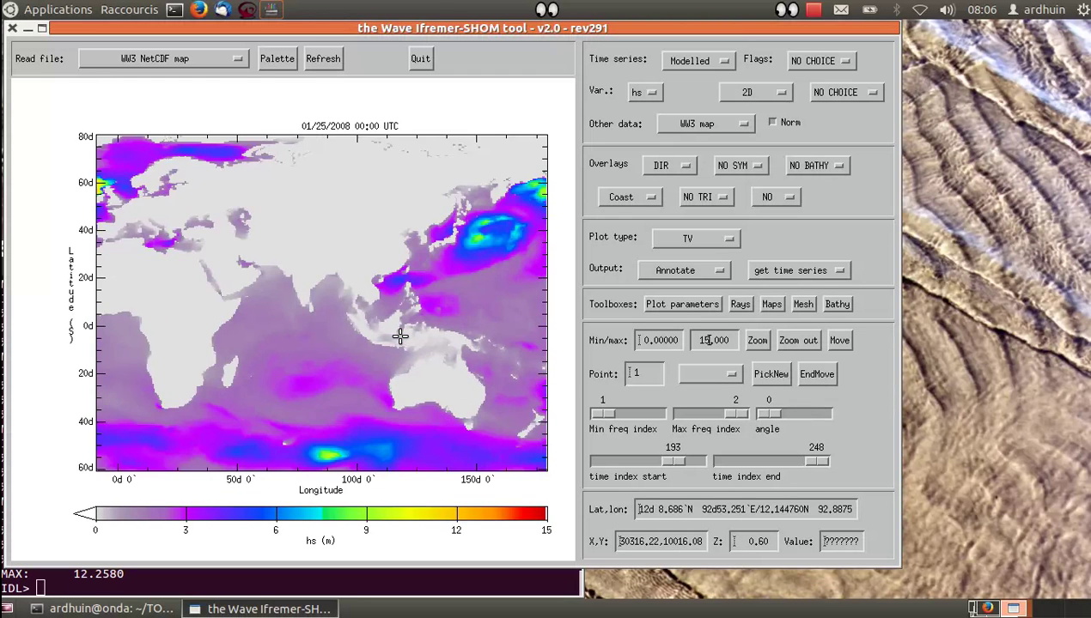
scroll(241, 321, down, 2)
scroll(222, 324, up, 3)
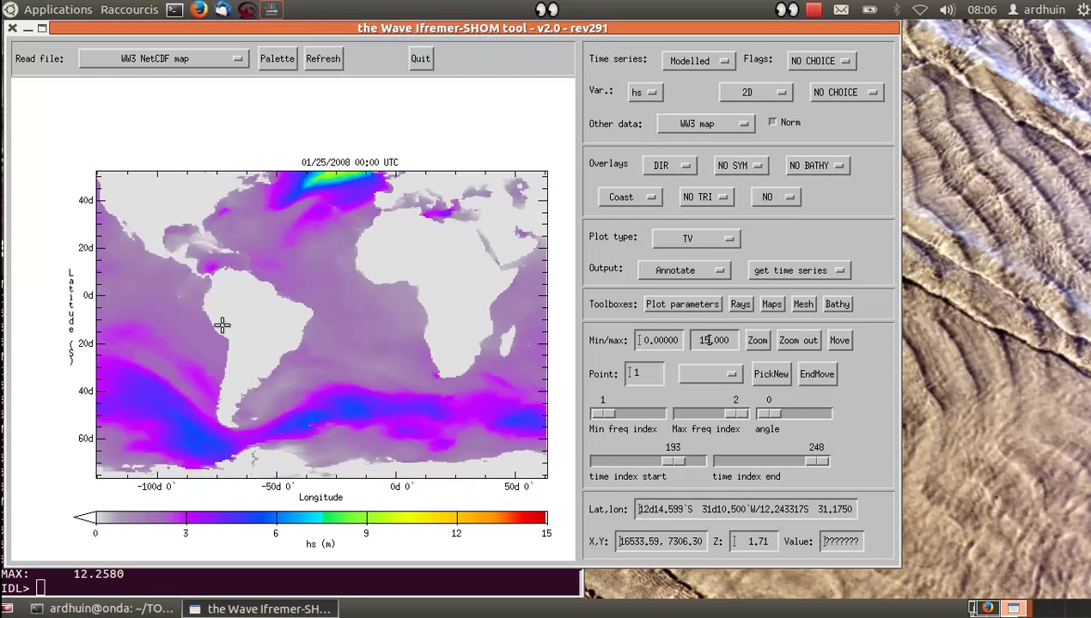
scroll(197, 264, up, 3)
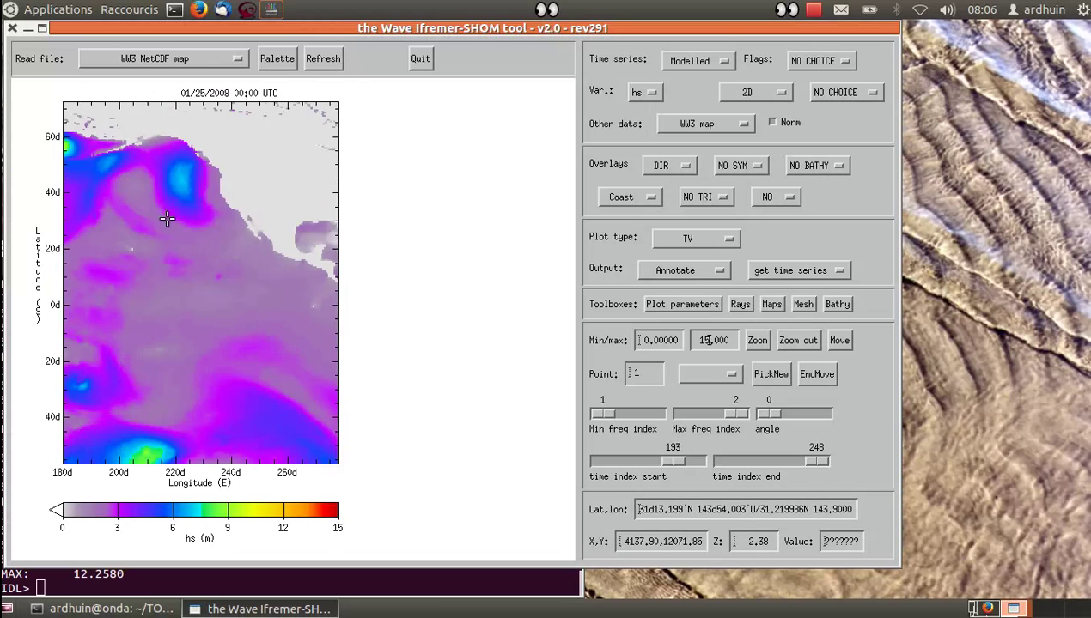
scroll(152, 271, up, 1)
scroll(187, 260, down, 2)
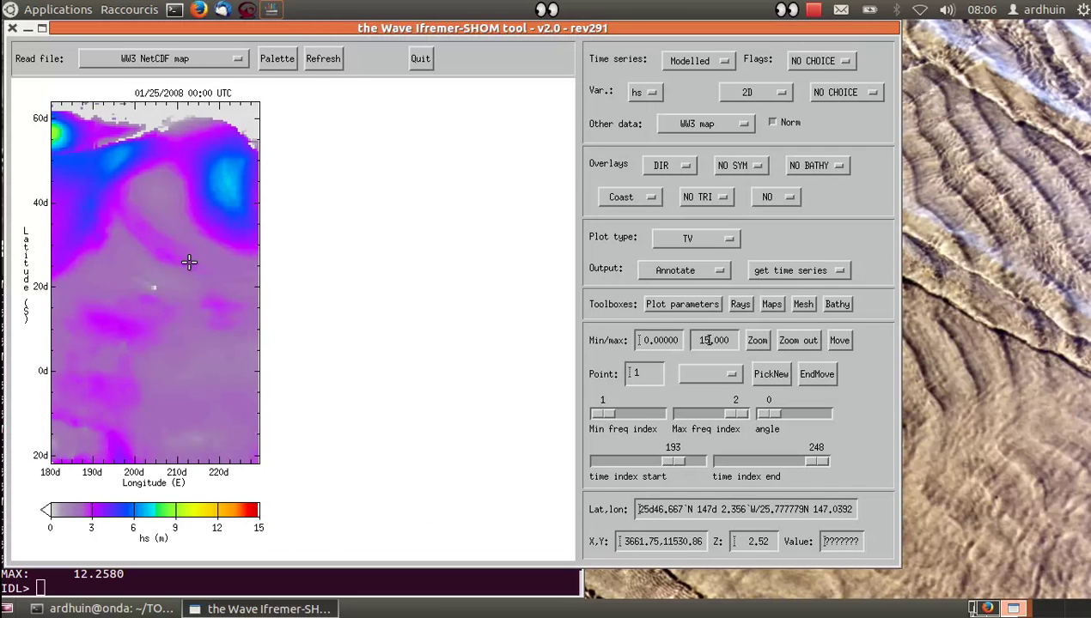
click(799, 341)
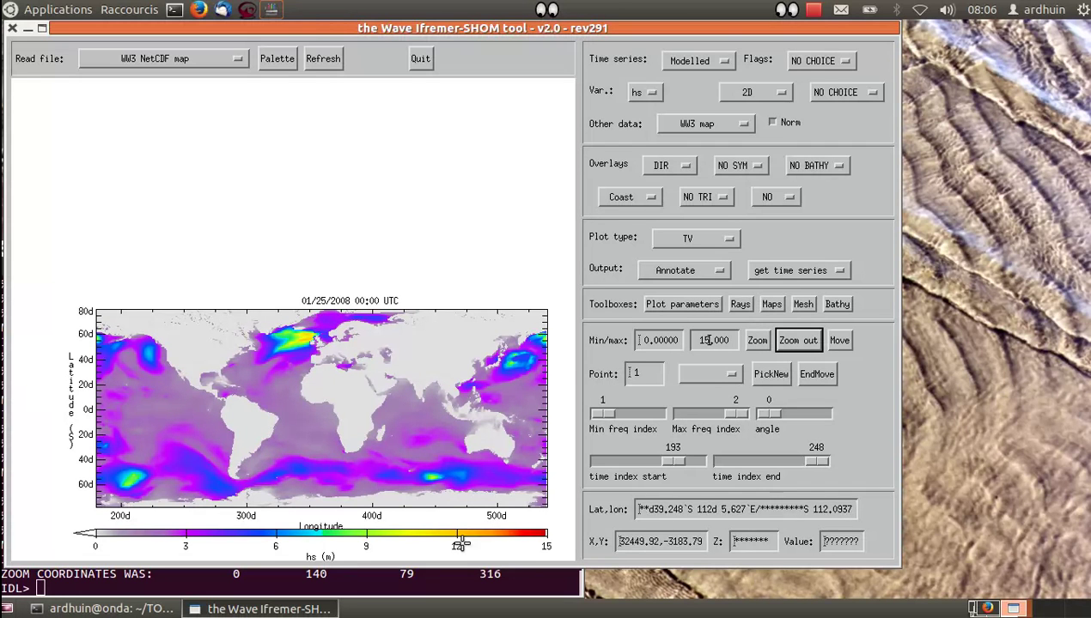
Set the blx plot parameter to 0.10 and redraw the map with the new margin.
click(663, 307)
drag(258, 32, 790, 32)
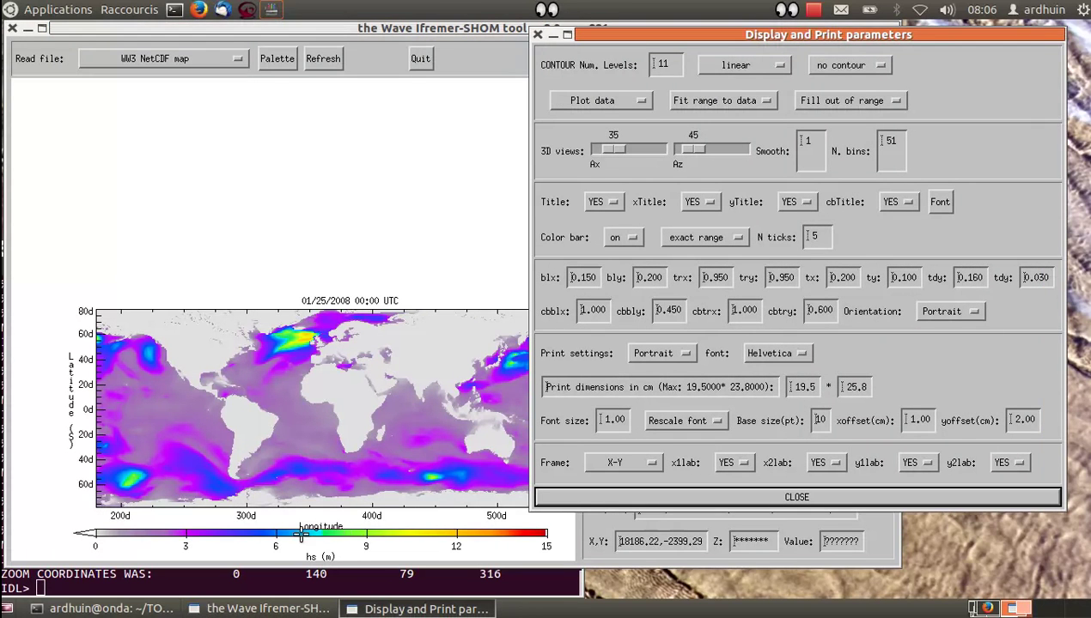
click(584, 285)
key(BackSpace)
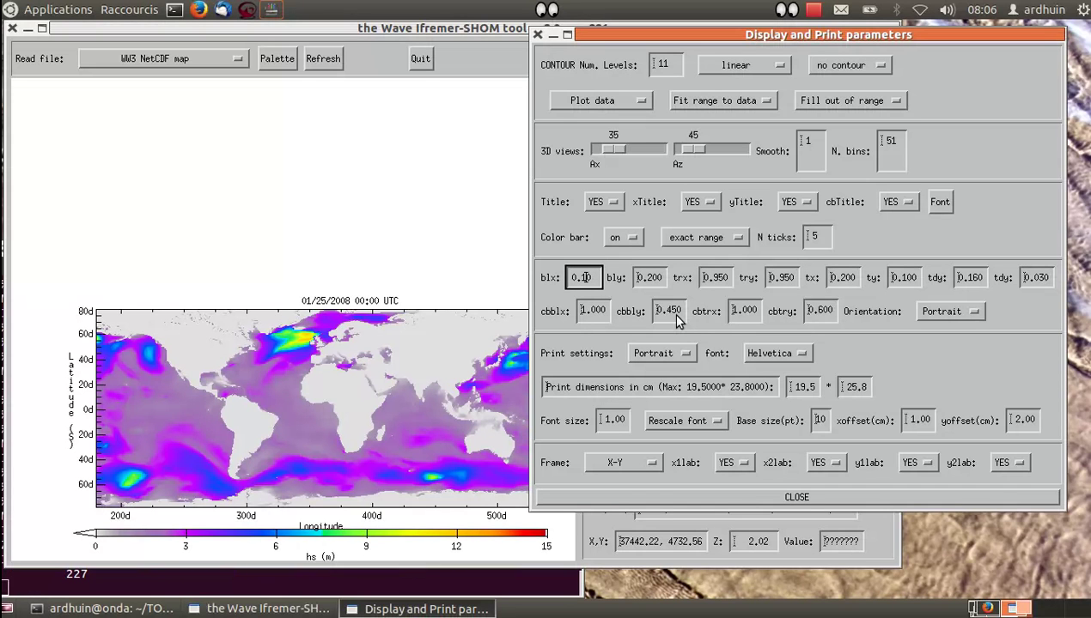
click(321, 60)
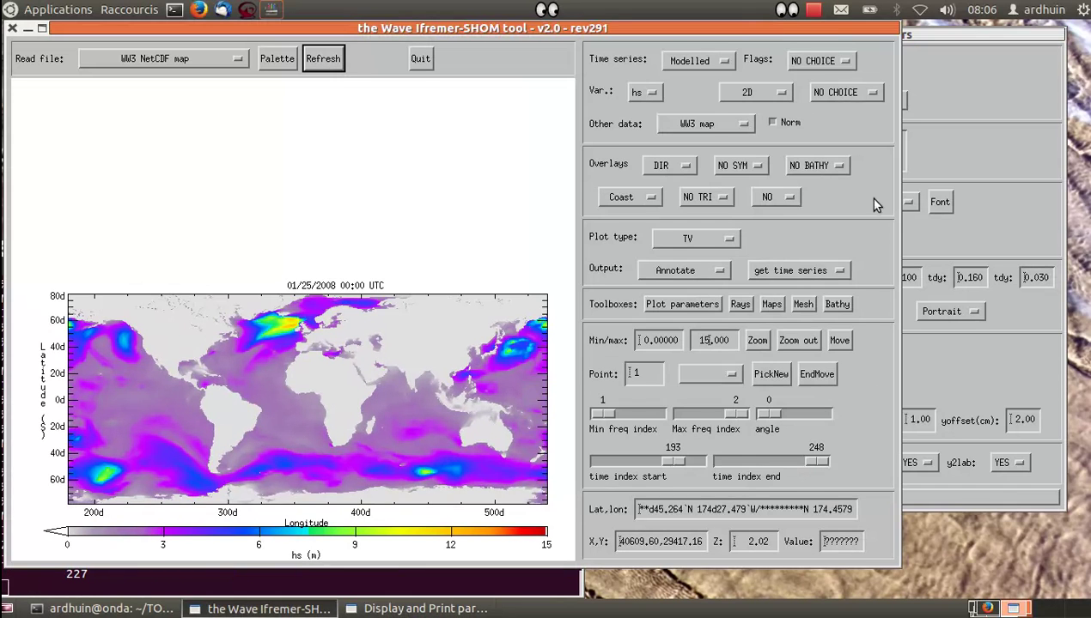
Set the bly plot parameter to 0.250, redraw the map and close the display parameters.
click(969, 236)
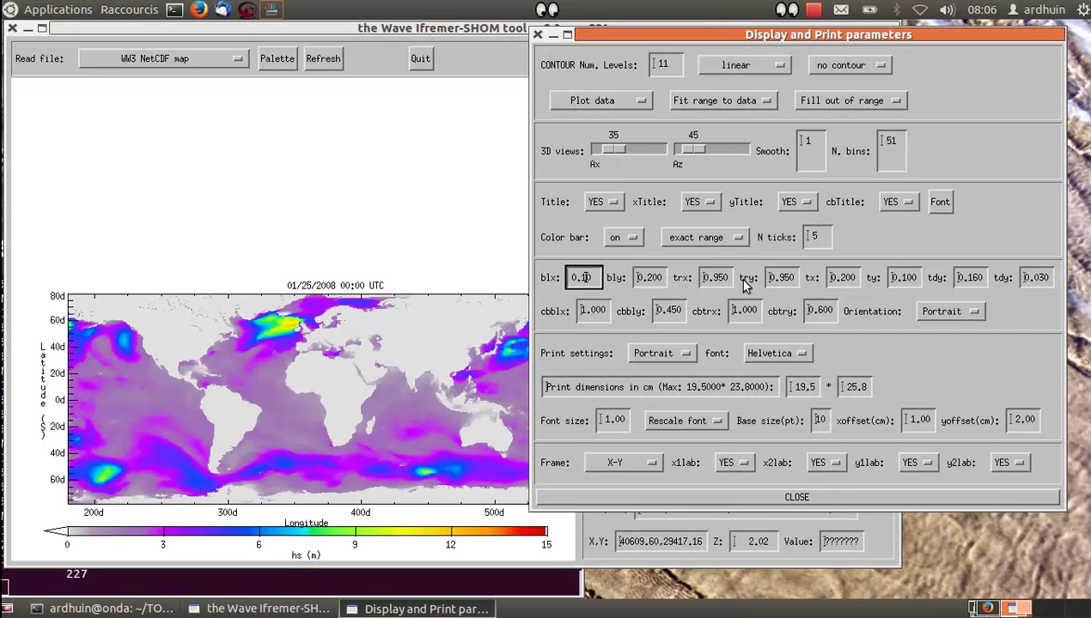
click(656, 279)
key(BackSpace)
text(5)
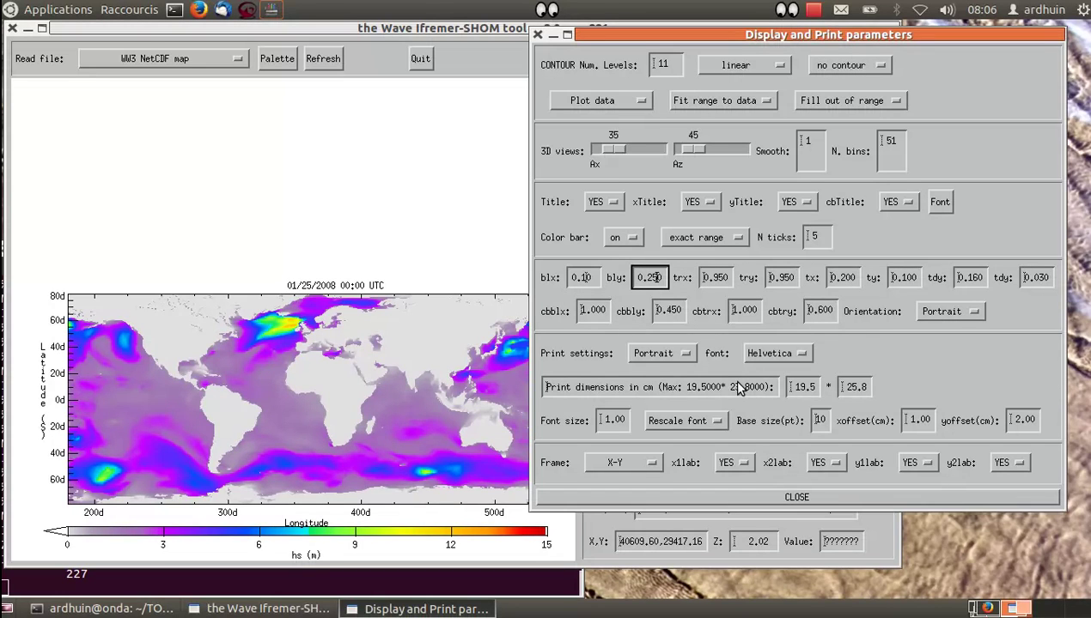
click(323, 58)
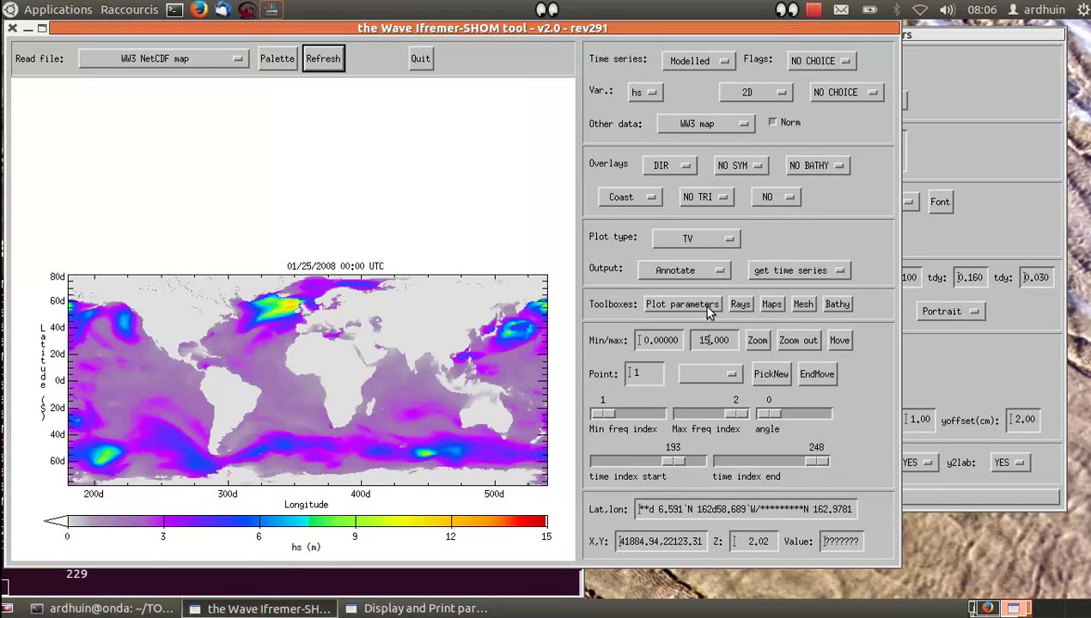
click(913, 261)
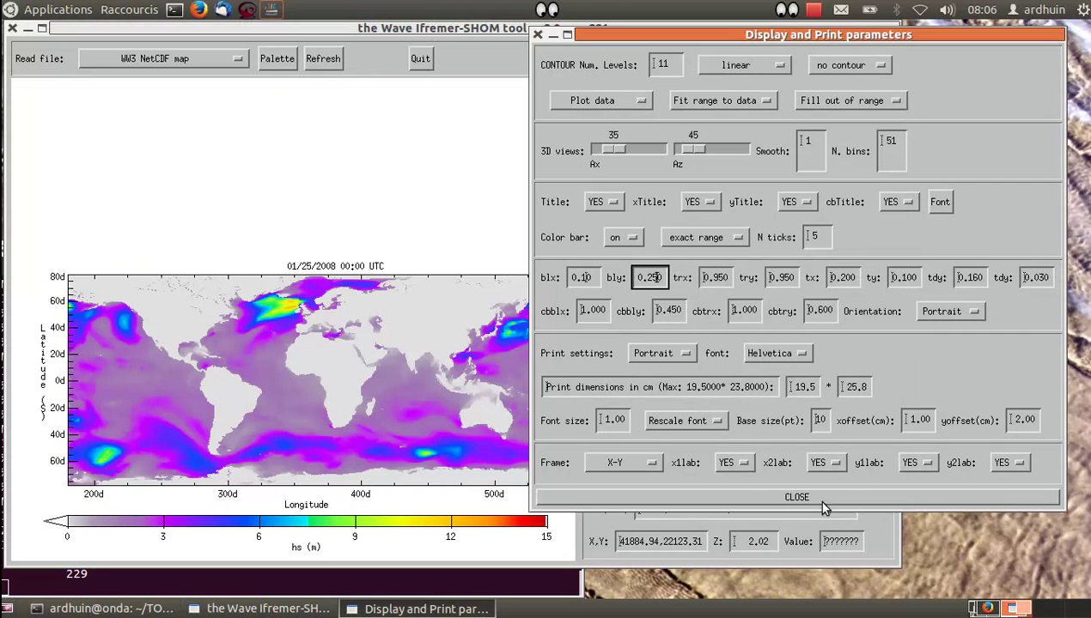
click(765, 498)
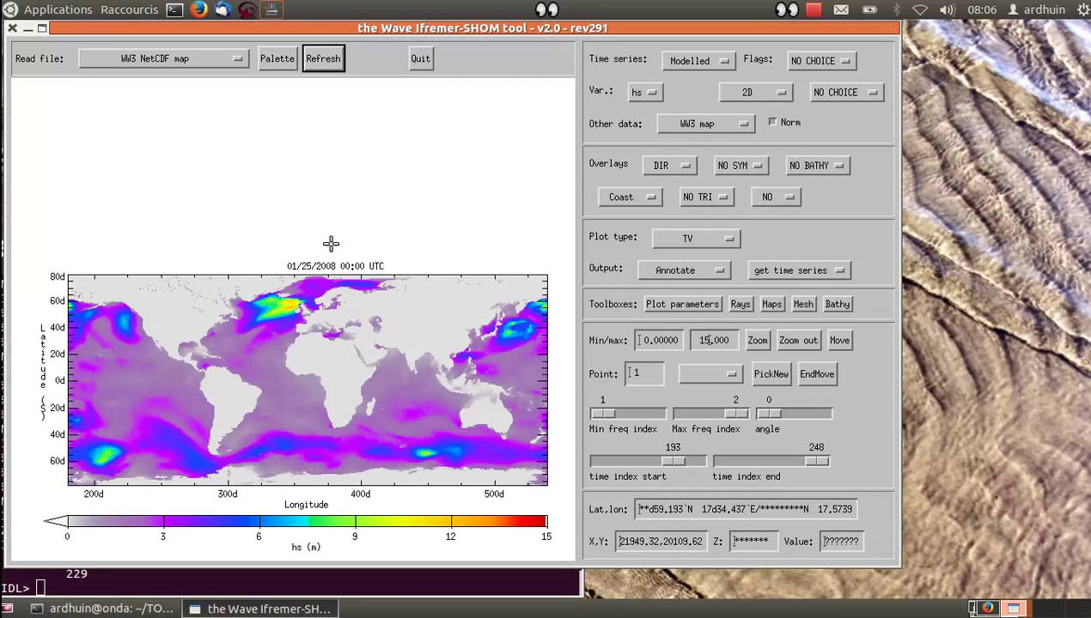
Load the WW3 NetCDF map file ww3.200801_p2l.nc.
click(186, 57)
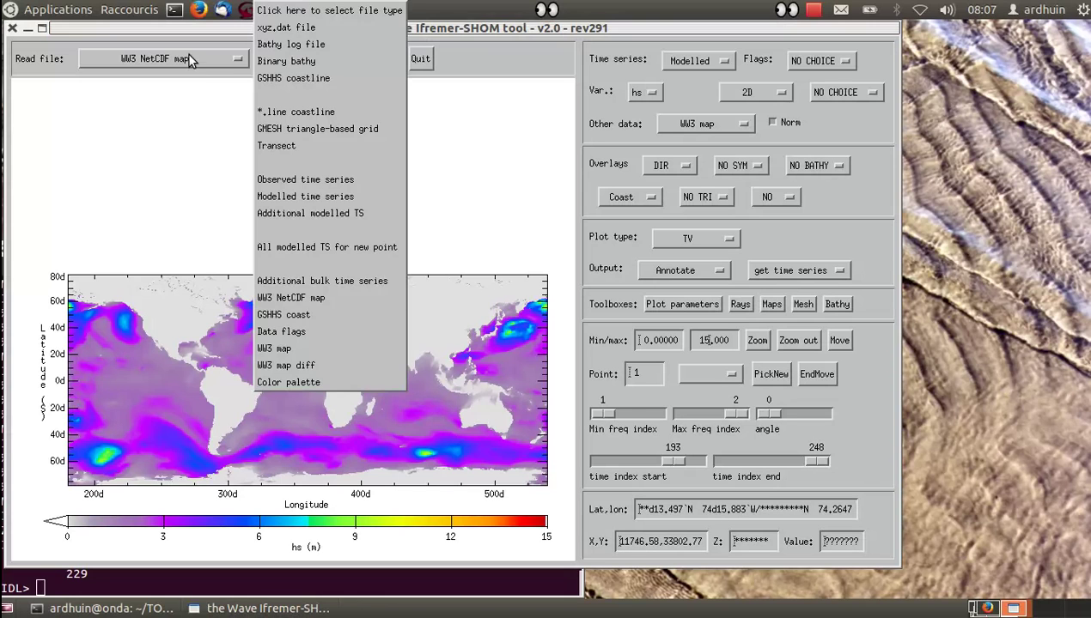
click(335, 296)
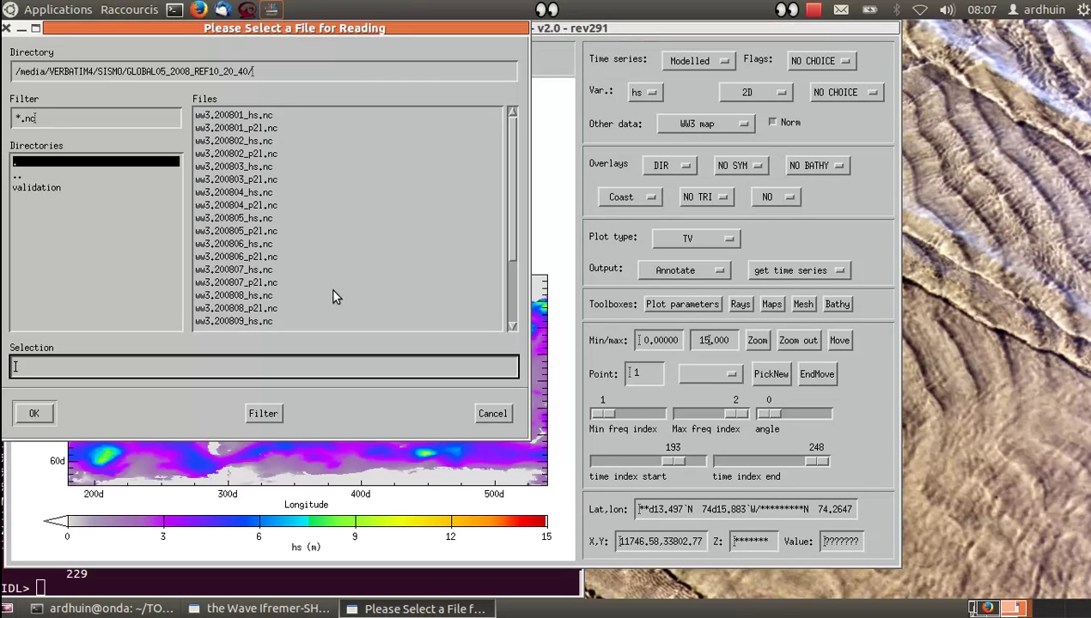
double_click(273, 129)
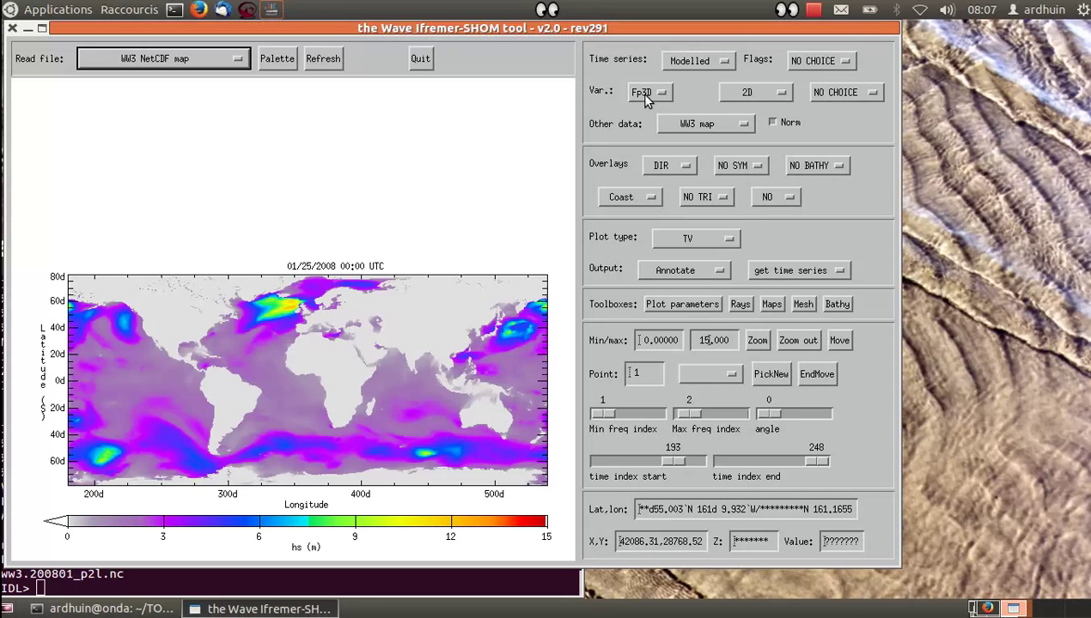
Display the loaded file as a WW3 map of Fp3D with the maximum frequency index at 16.
click(684, 124)
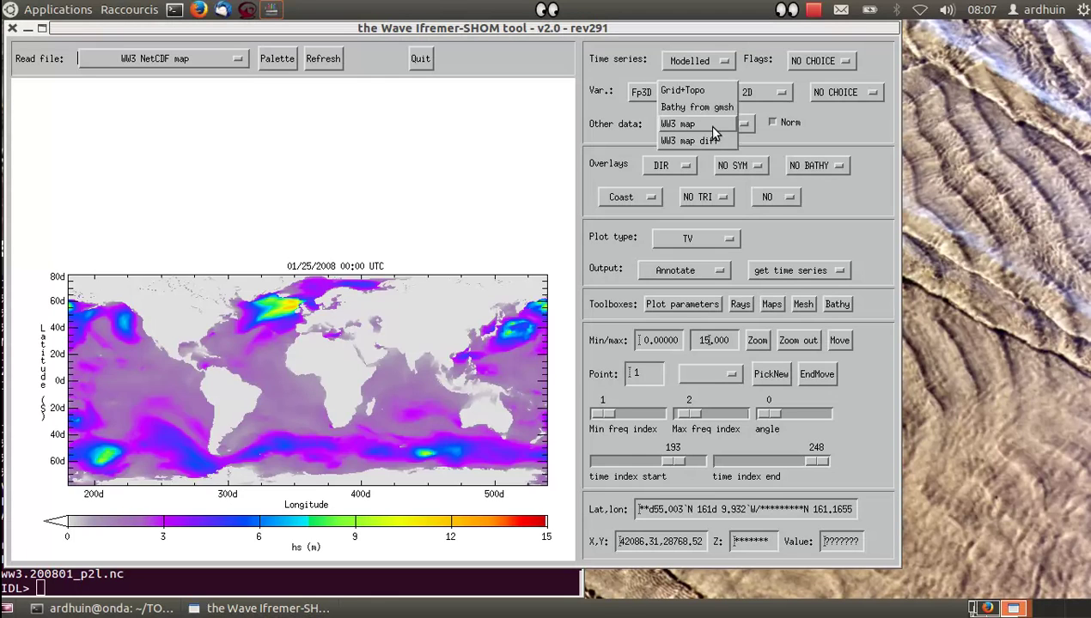
click(687, 125)
drag(687, 410, 732, 414)
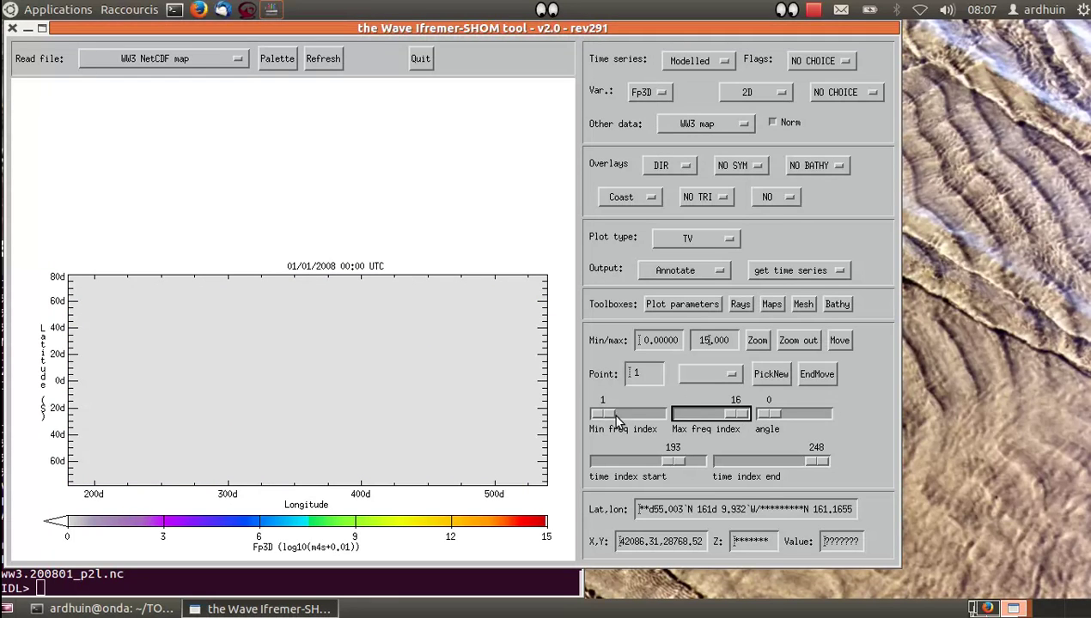
click(640, 95)
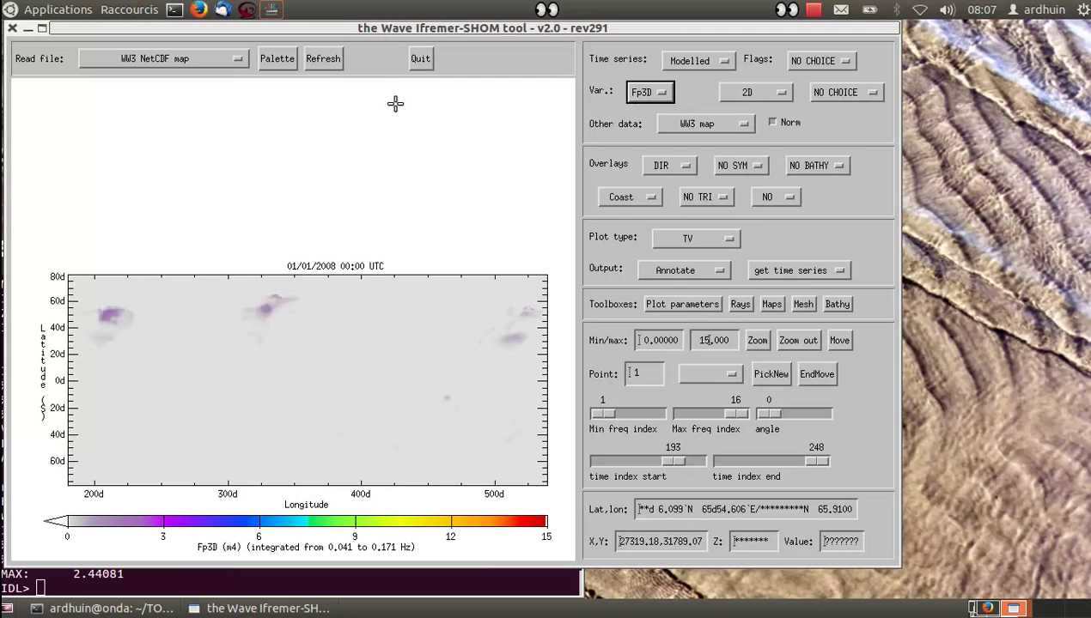
Set the plotted maximum to 1.000 and zoom the redrawn Fp3D map in on the north-east Pacific.
click(717, 340)
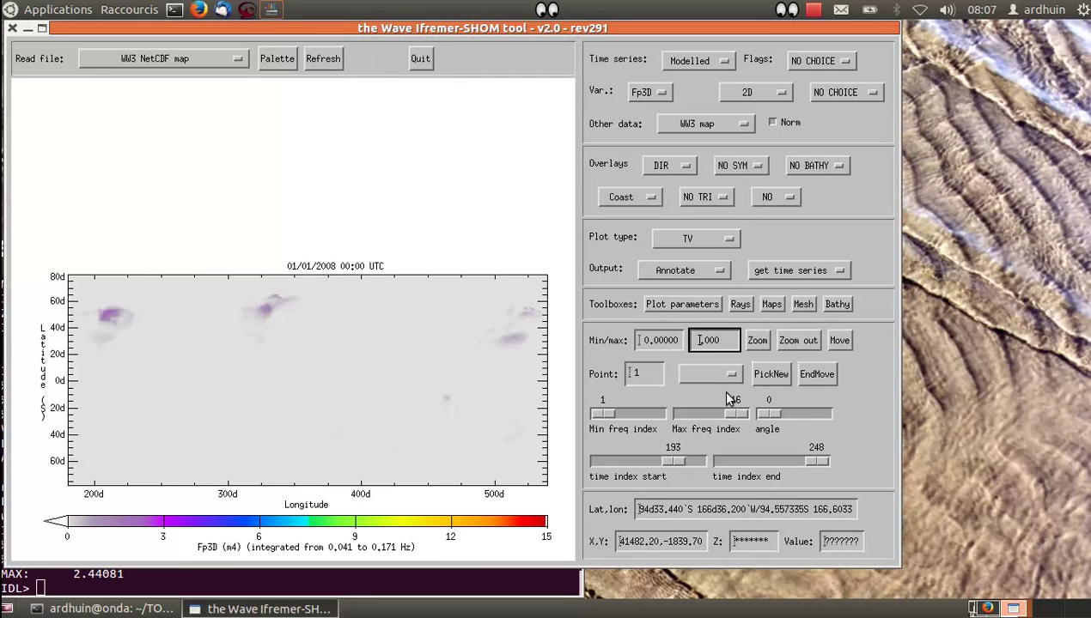
click(325, 59)
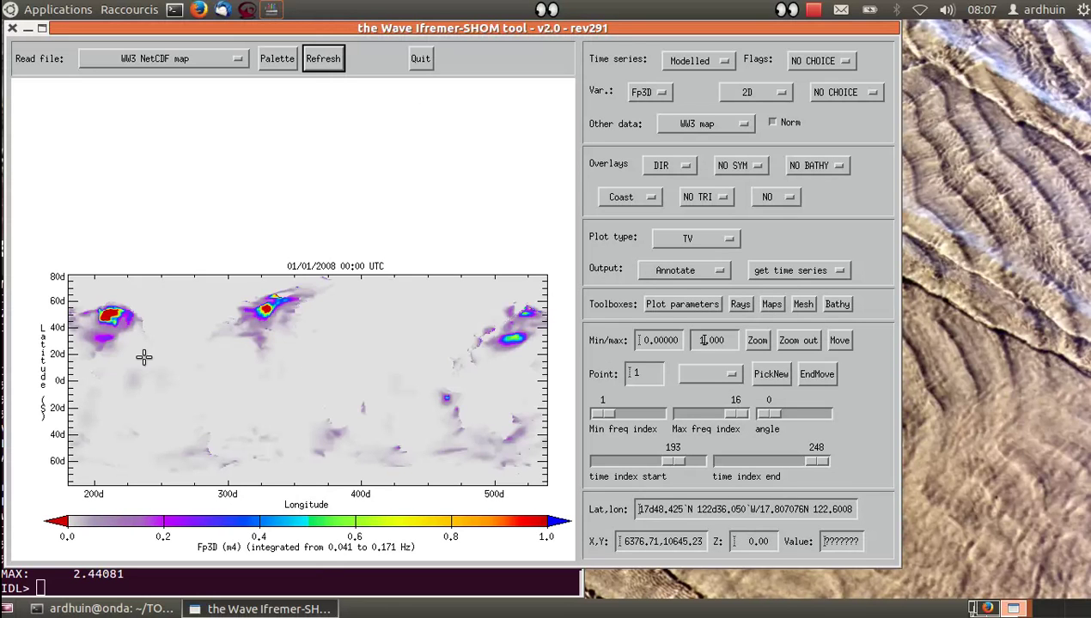
click(761, 341)
click(122, 355)
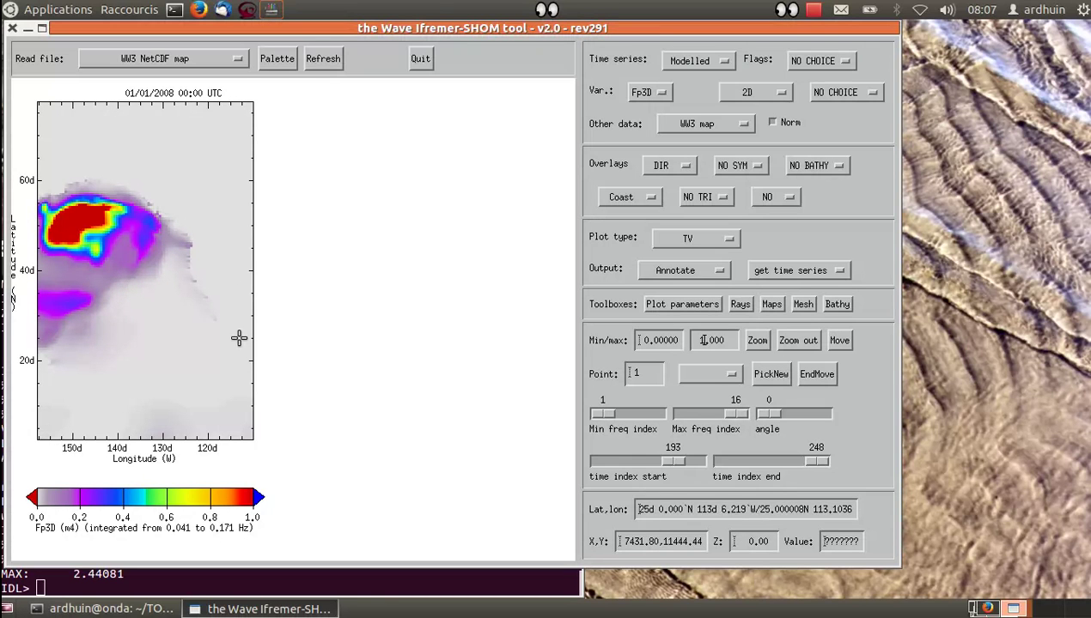
click(159, 57)
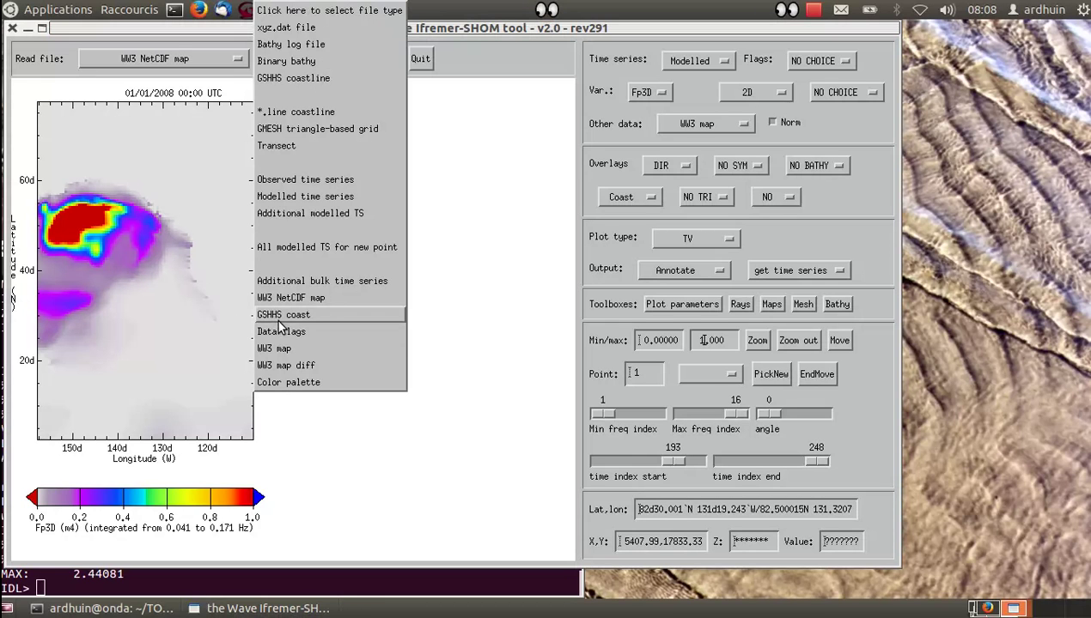
click(537, 53)
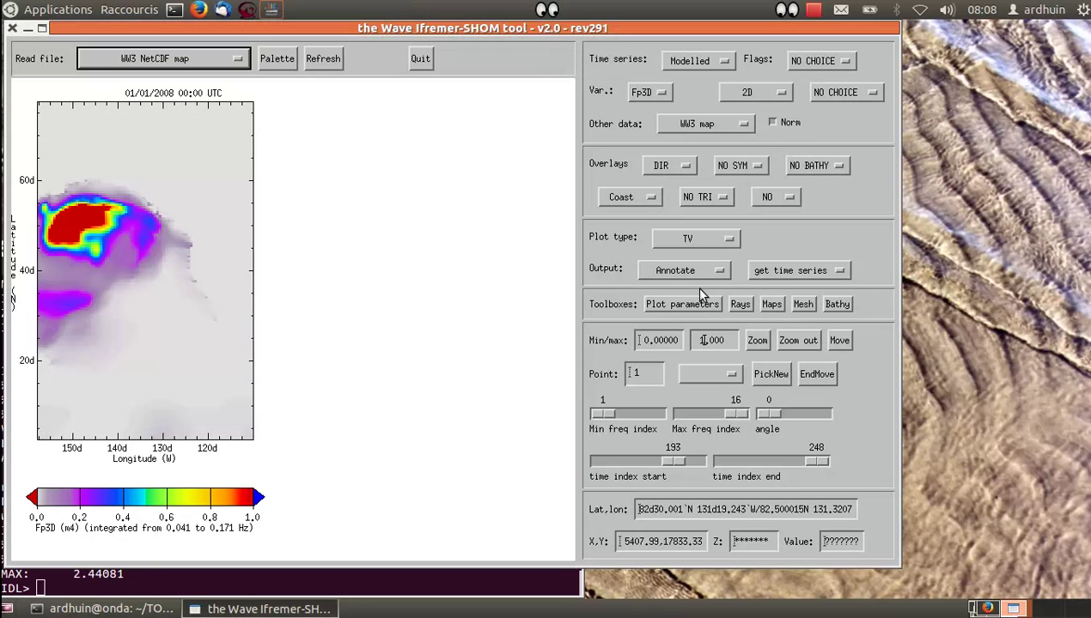
Turn on the map projection in the mapping parameters to show the data on an orthographic globe.
click(781, 307)
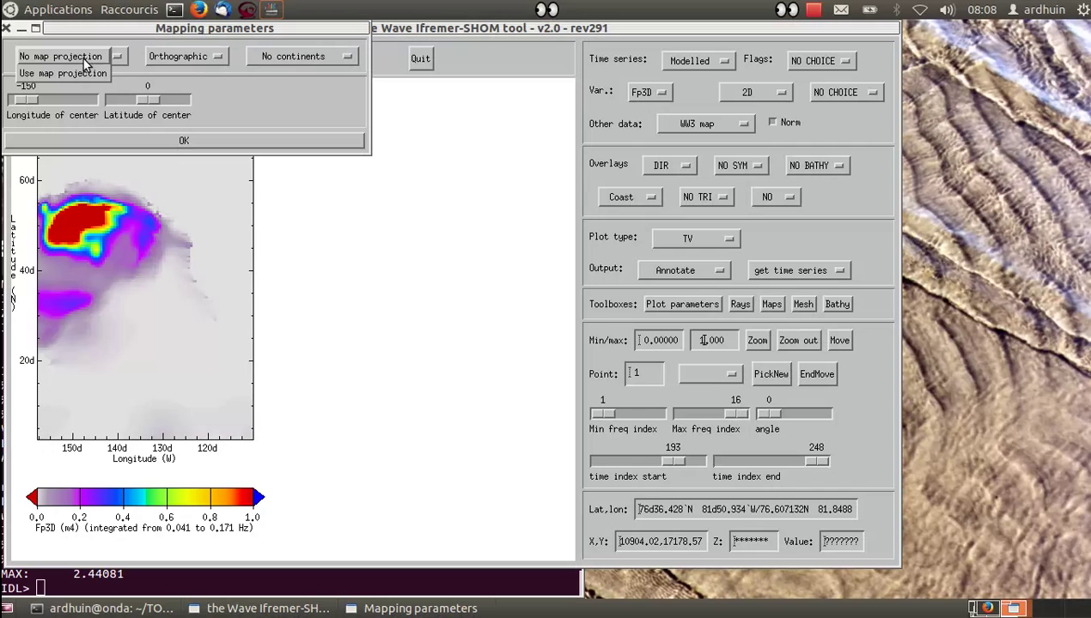
click(83, 69)
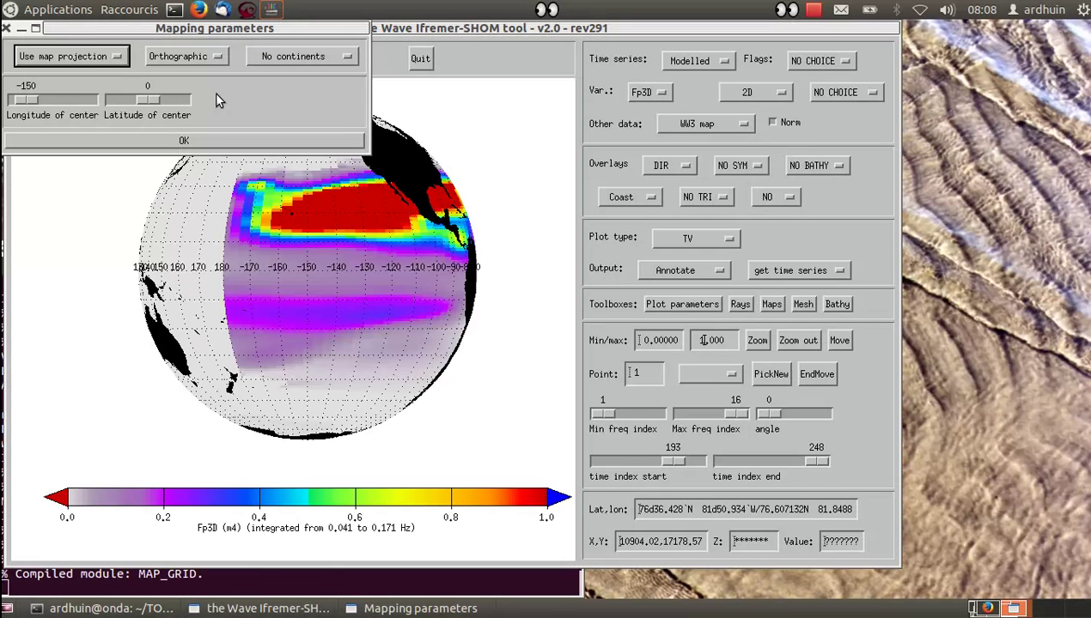
drag(209, 31, 791, 39)
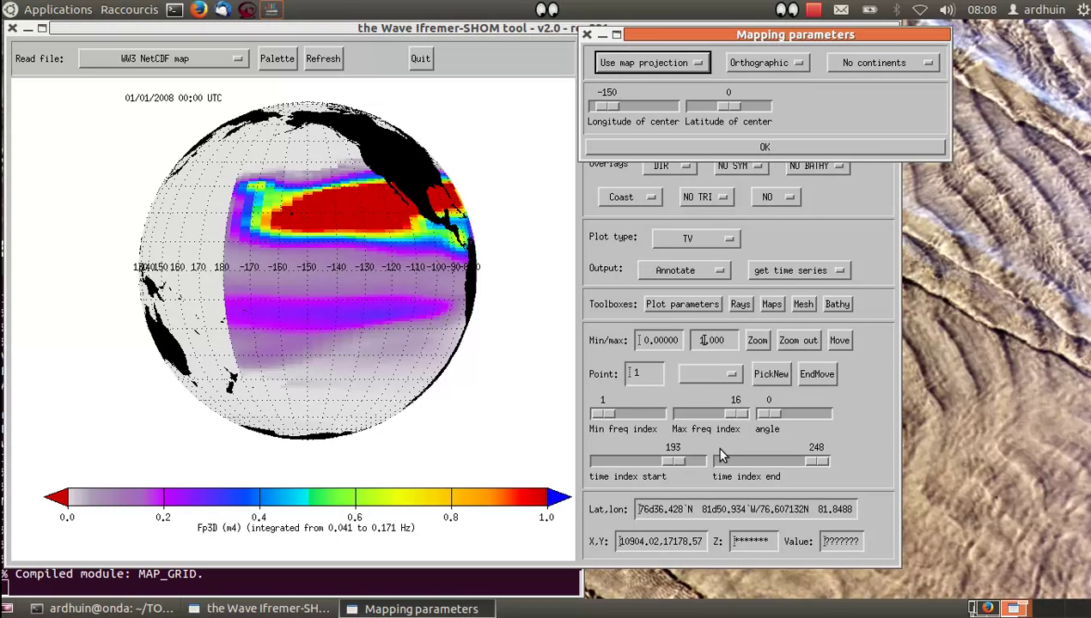
Advance the start time index through 171 to 204, redrawing the globe for 01/26/2008 09:00 UTC.
click(666, 462)
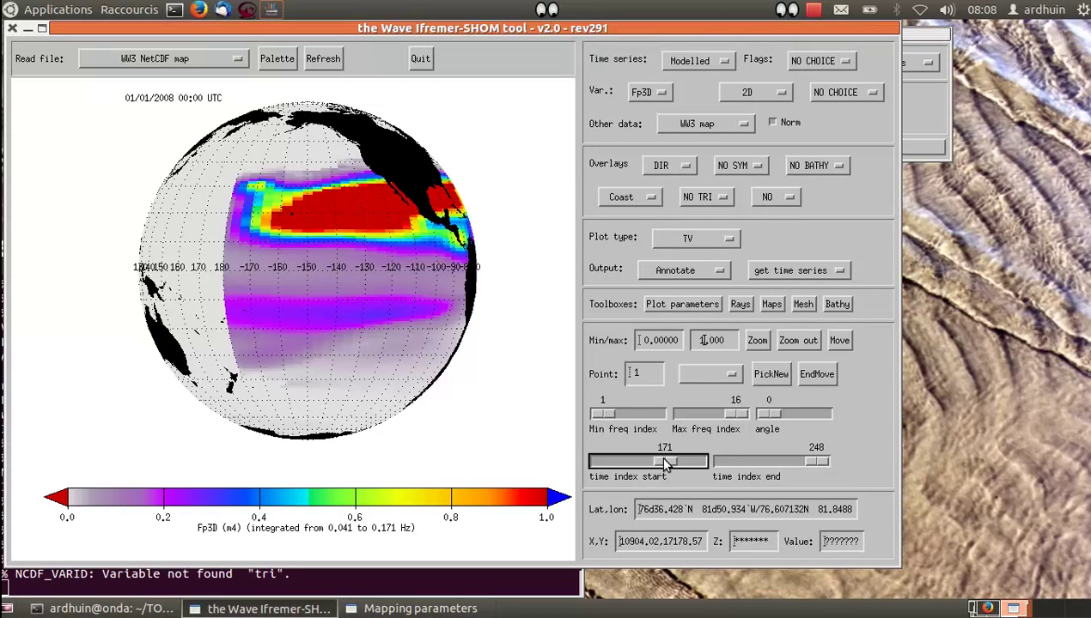
click(324, 60)
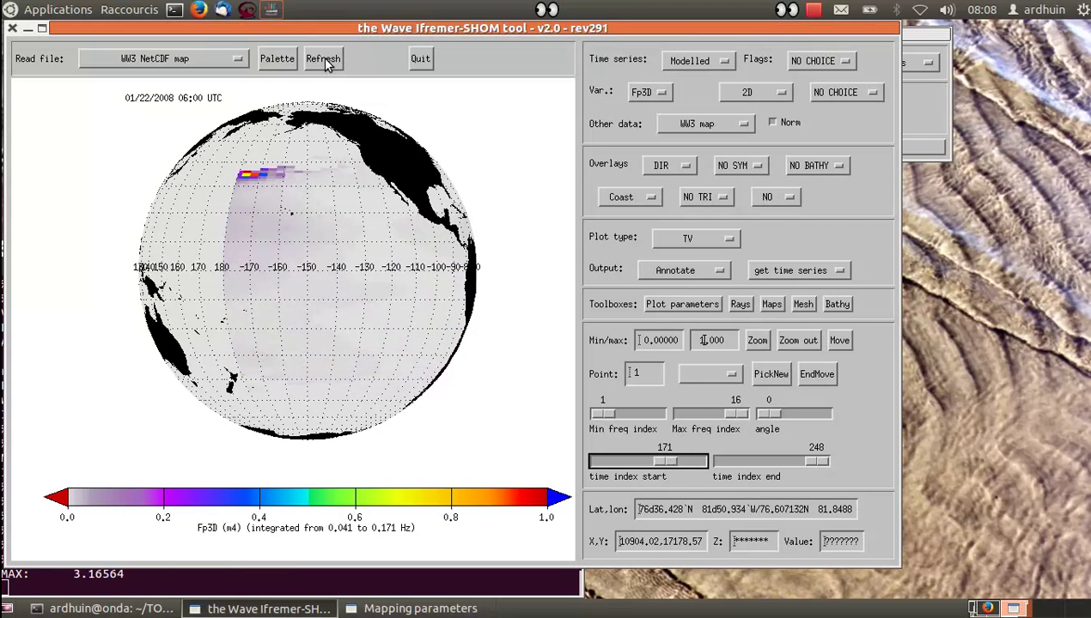
drag(666, 462, 679, 465)
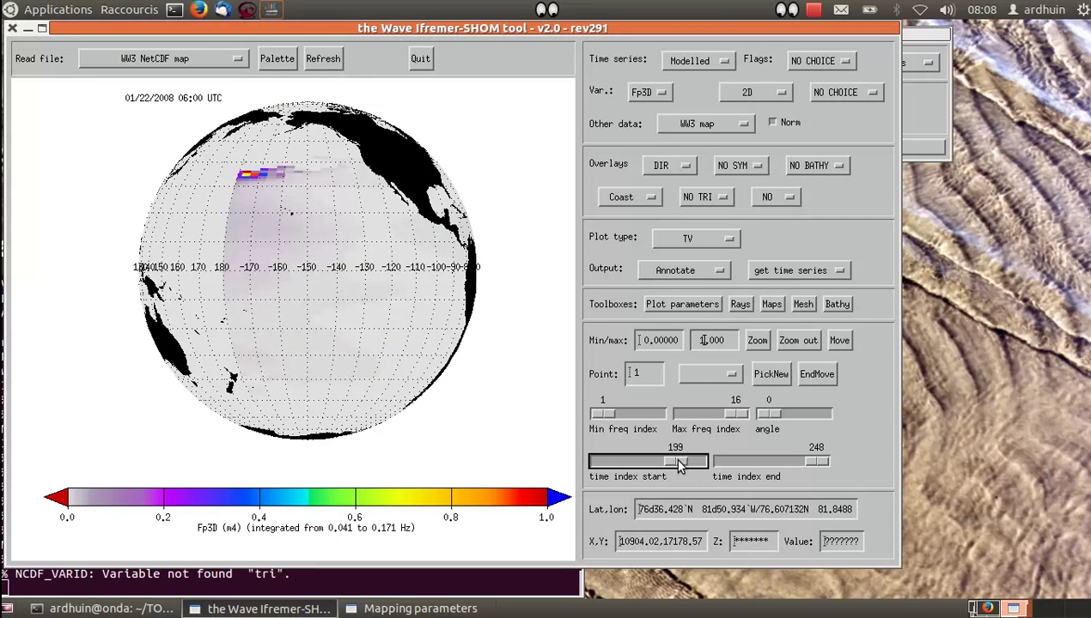
drag(678, 464, 685, 463)
Change the map projection from orthographic to Mollweide.
click(928, 97)
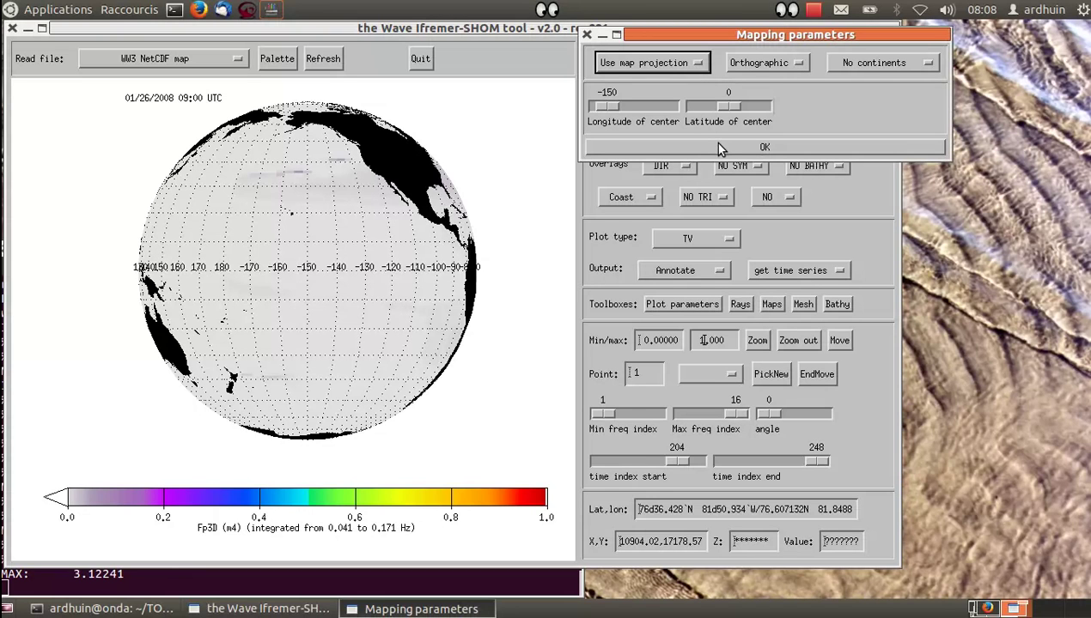
click(752, 61)
click(756, 76)
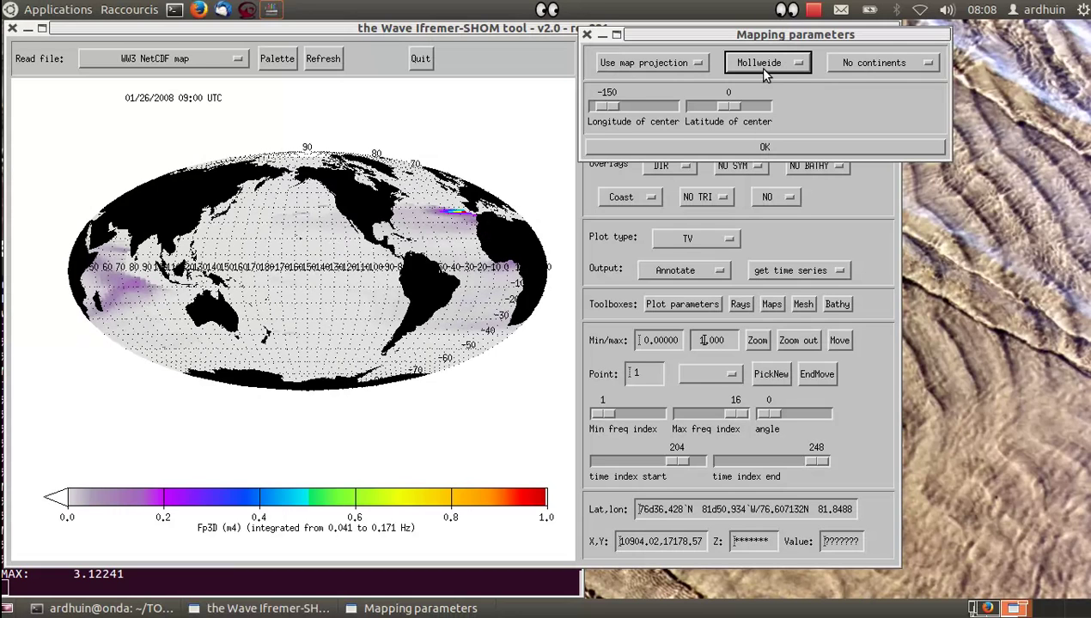
Switch the plot type of the Fp3D map to CONTOURFILL.
click(712, 238)
click(689, 219)
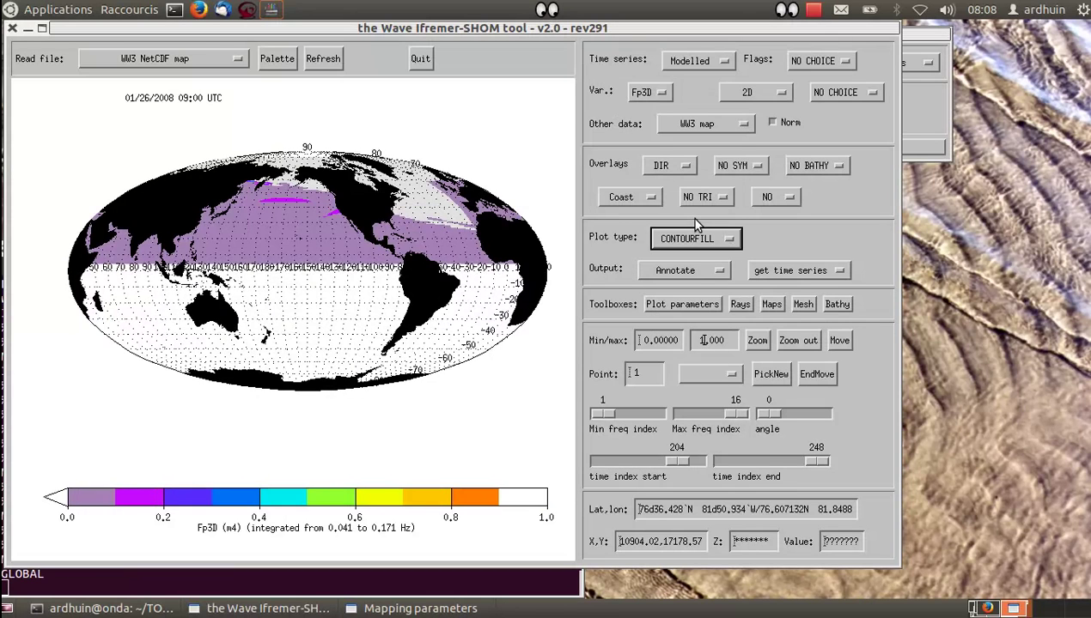
click(642, 93)
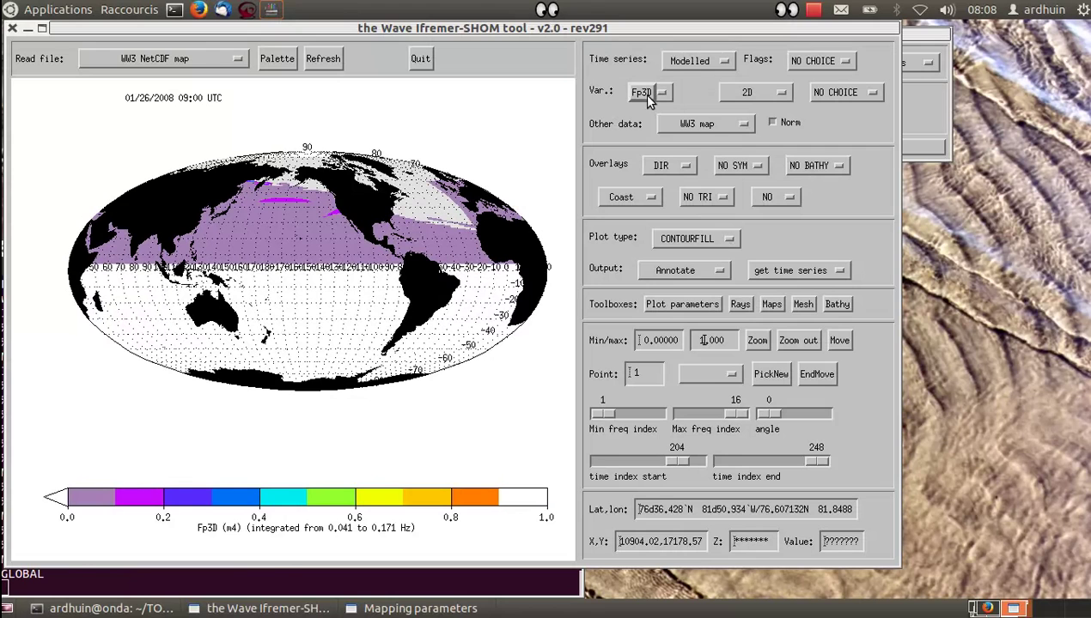
Load the wave height file ww3.200801_hs.nc as a WW3 NetCDF map and redraw the plot with it.
click(196, 60)
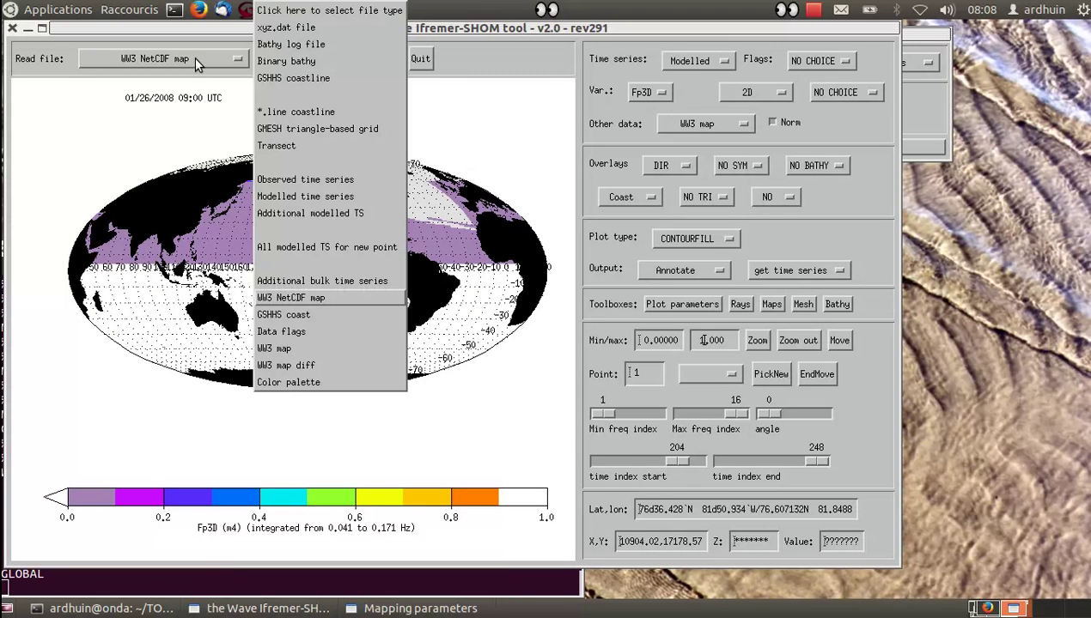
click(326, 296)
double_click(244, 115)
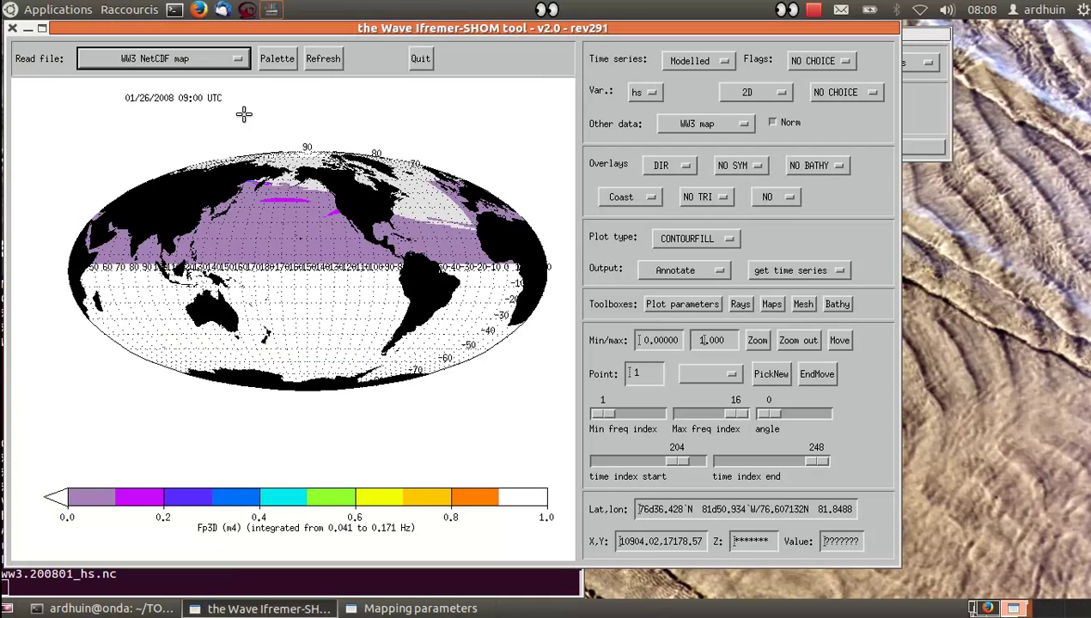
click(323, 60)
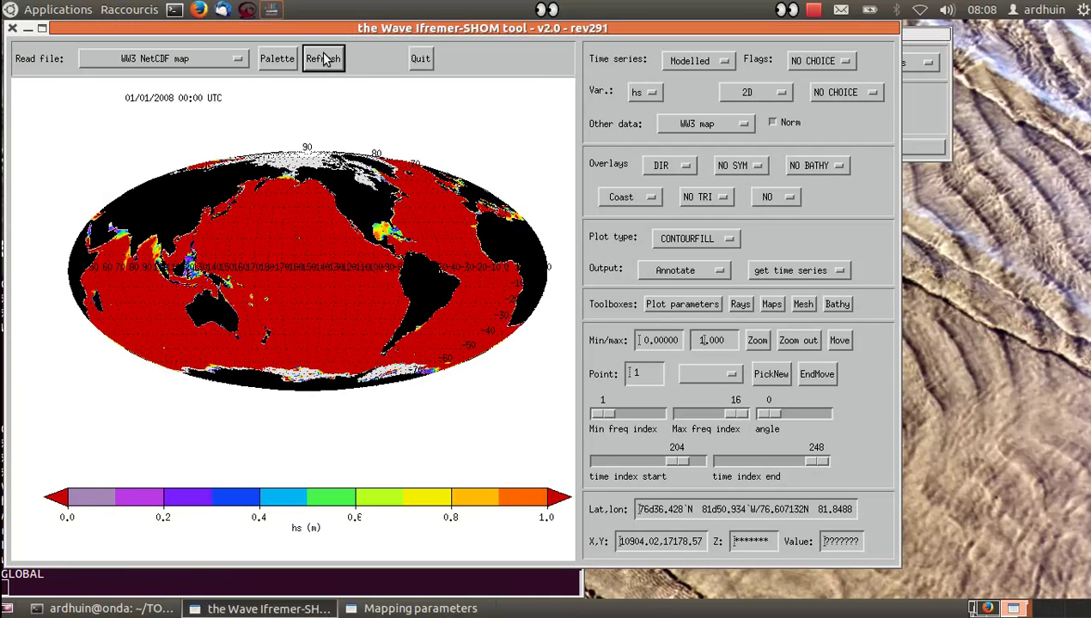
Set the plotted maximum to 15.000, redraw the wave height map and change the plot type to TV.
click(704, 341)
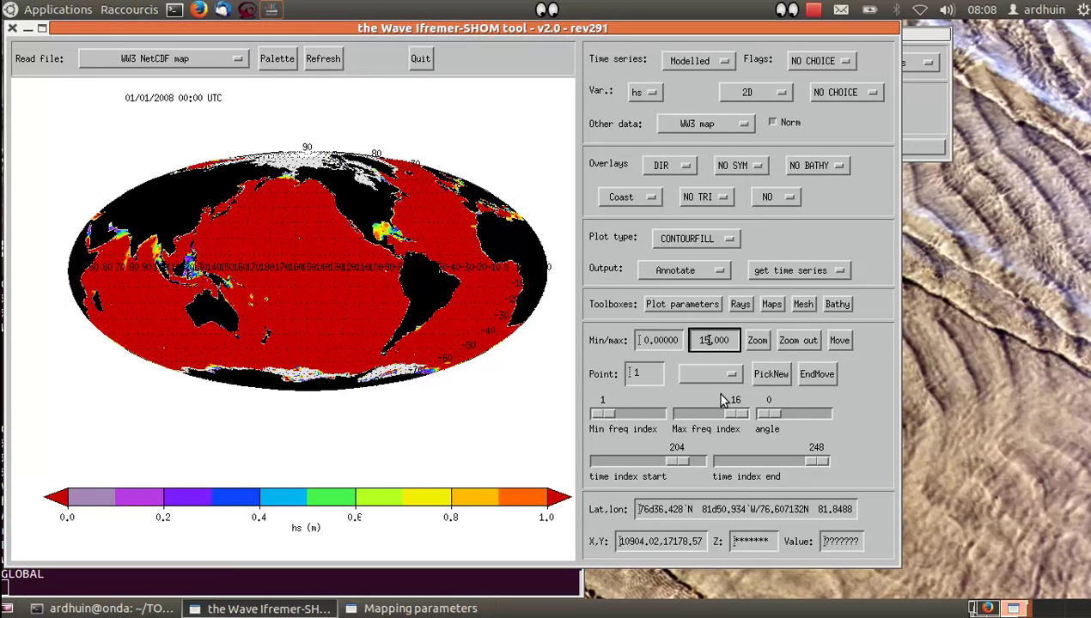
click(323, 59)
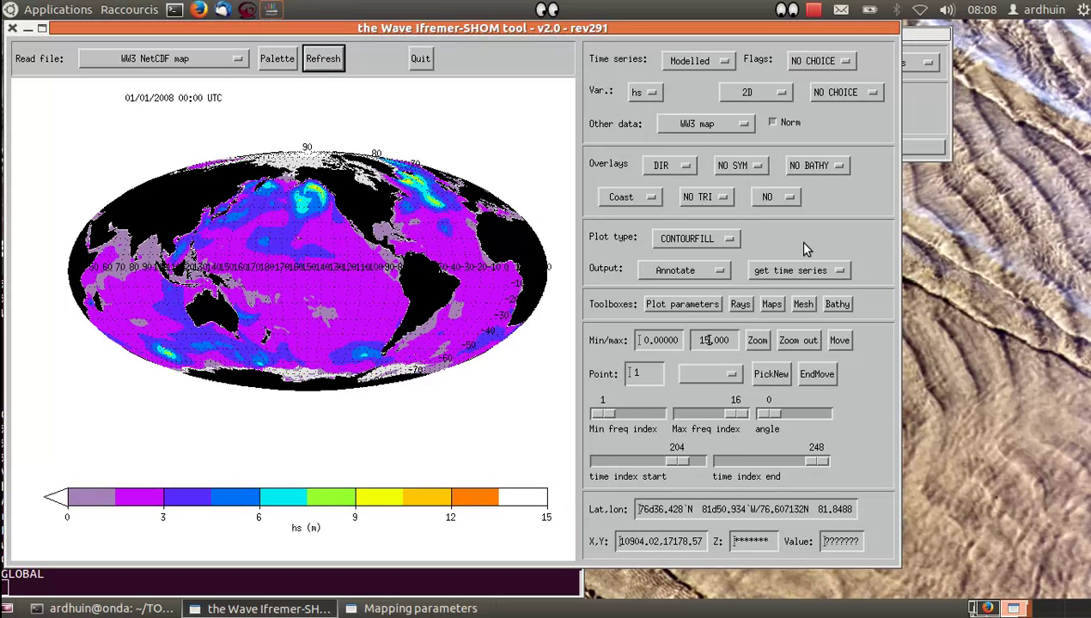
click(690, 248)
click(691, 315)
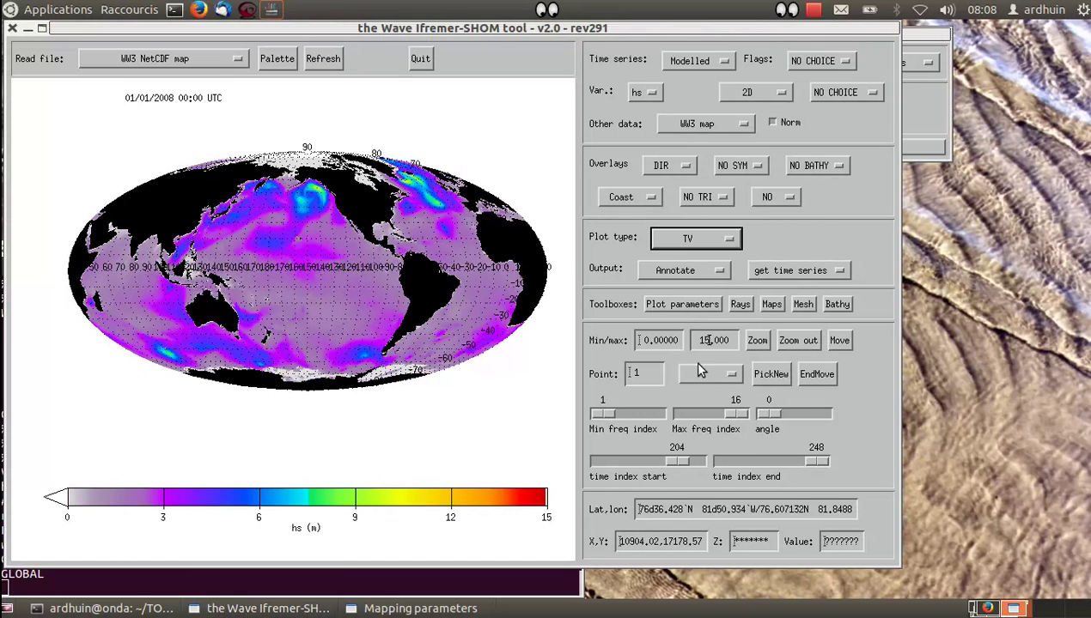
Set the start time index to 140 and switch the map to an orthographic projection centred on longitude 131.
drag(683, 463, 658, 464)
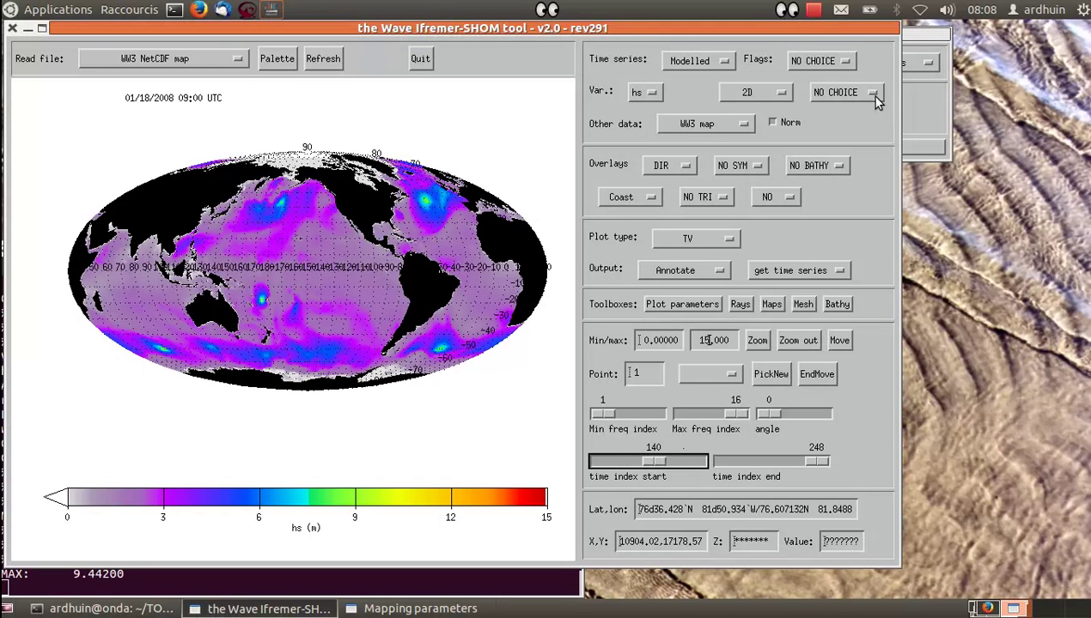
click(910, 96)
click(654, 65)
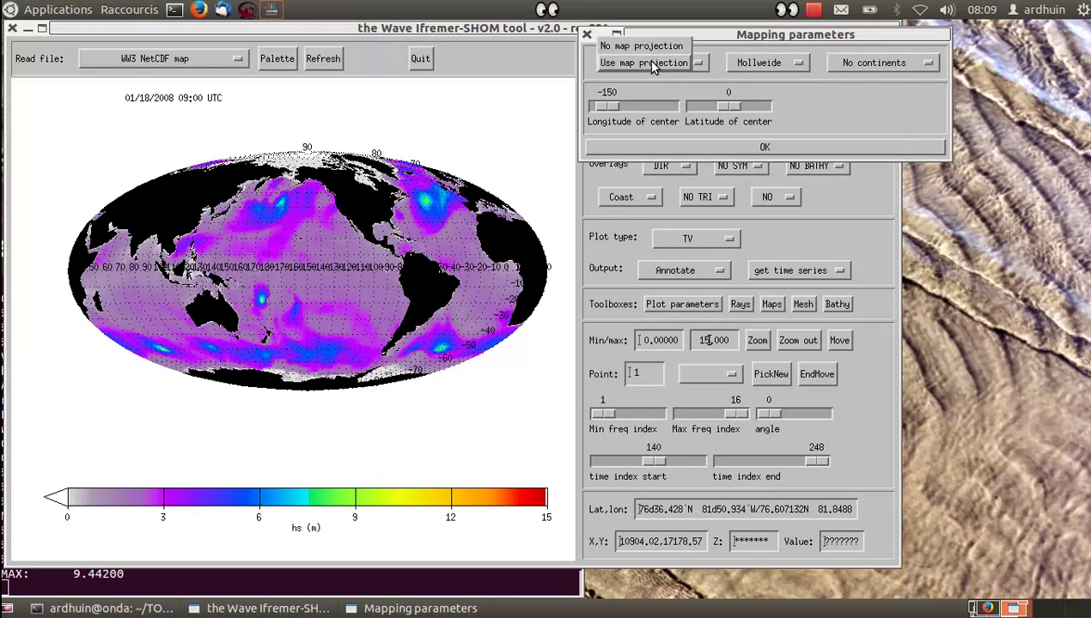
click(751, 60)
click(745, 41)
drag(607, 106, 658, 118)
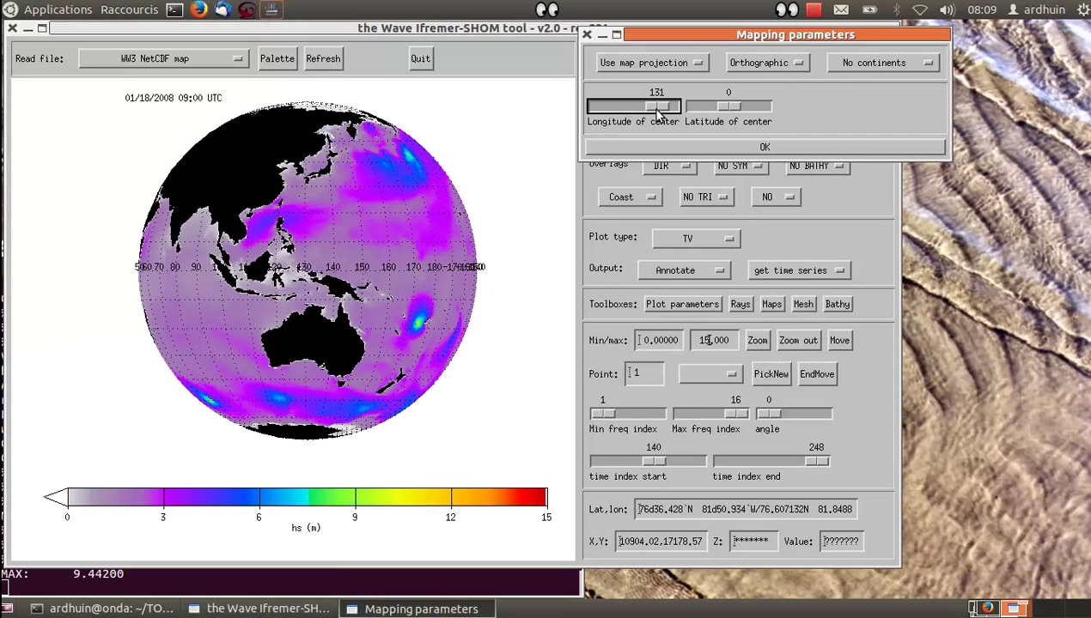
click(765, 148)
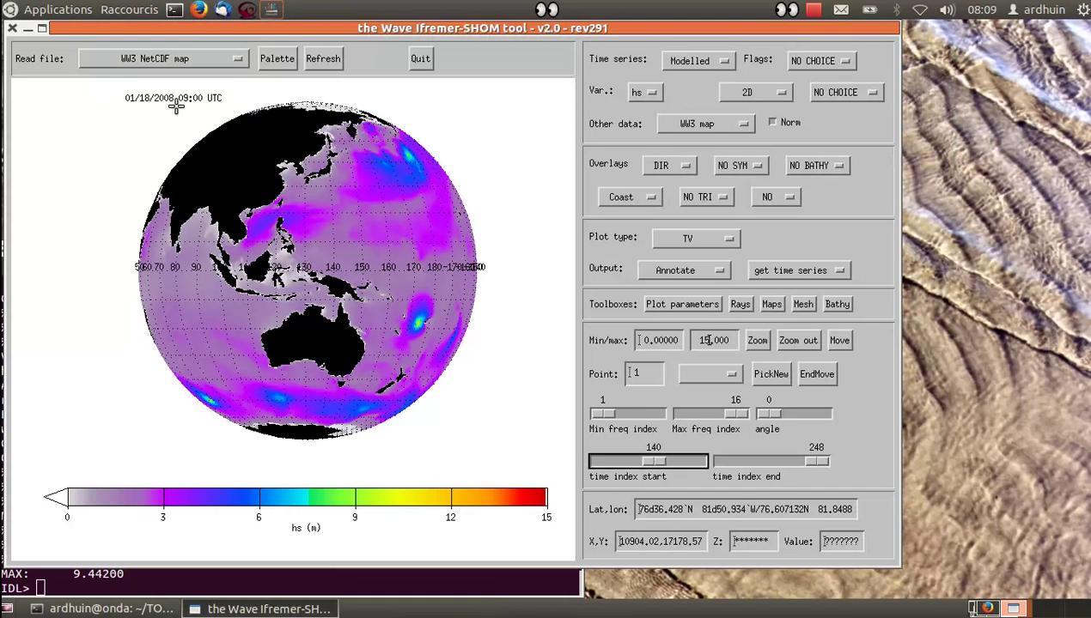
Turn off the map projection for the wave height map and close the mapping parameters.
click(178, 59)
click(326, 297)
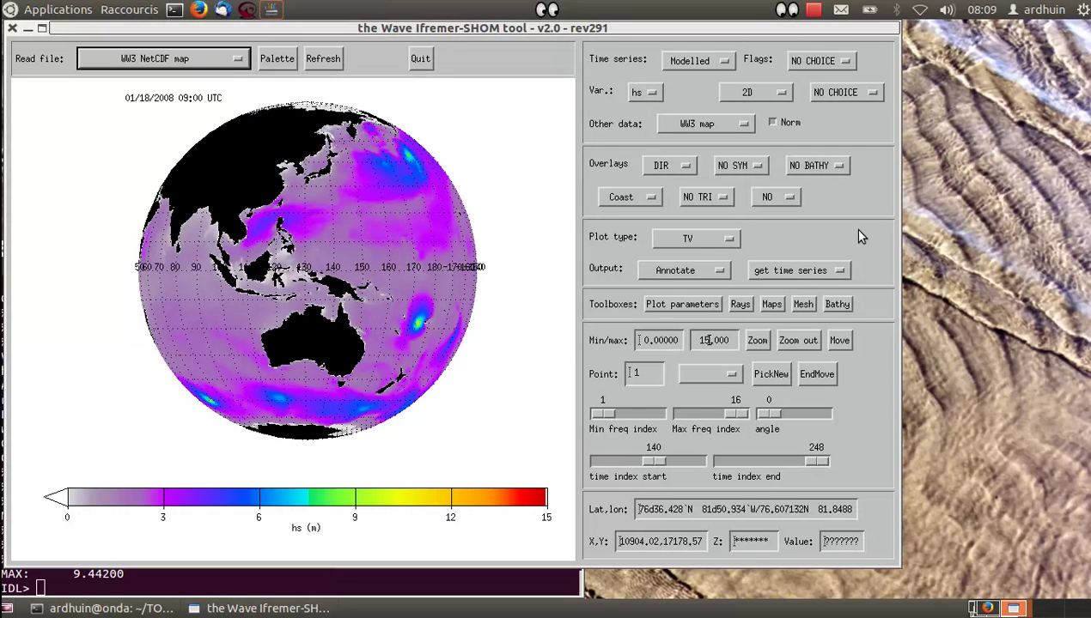
click(764, 304)
click(75, 55)
click(67, 62)
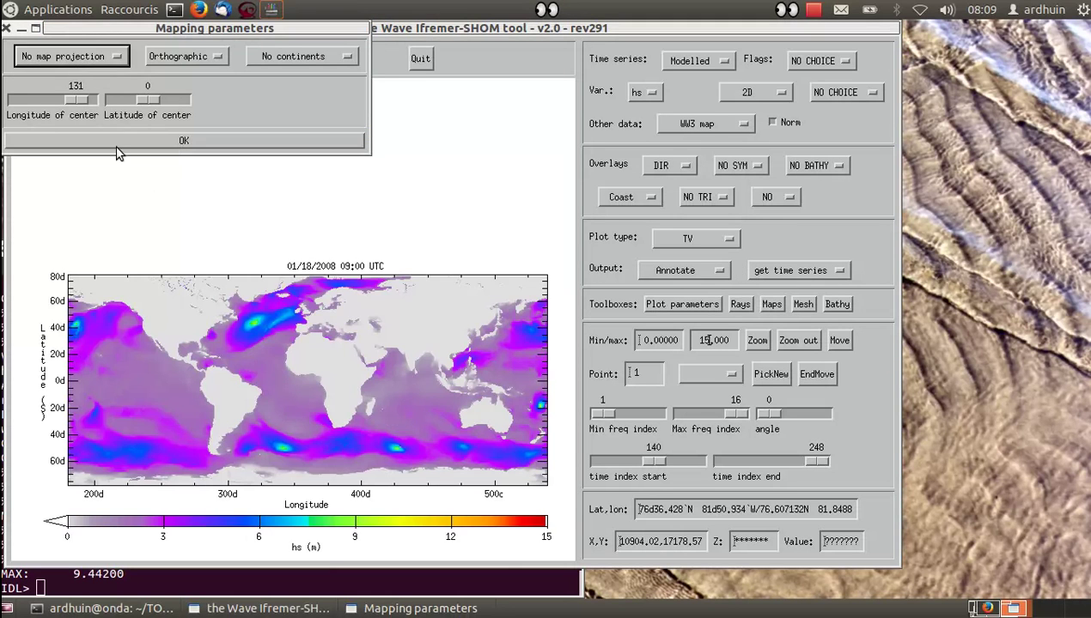
click(116, 142)
Load ww3.200801_p2l.nc as a WW3 NetCDF map and redraw the plot with it.
click(182, 59)
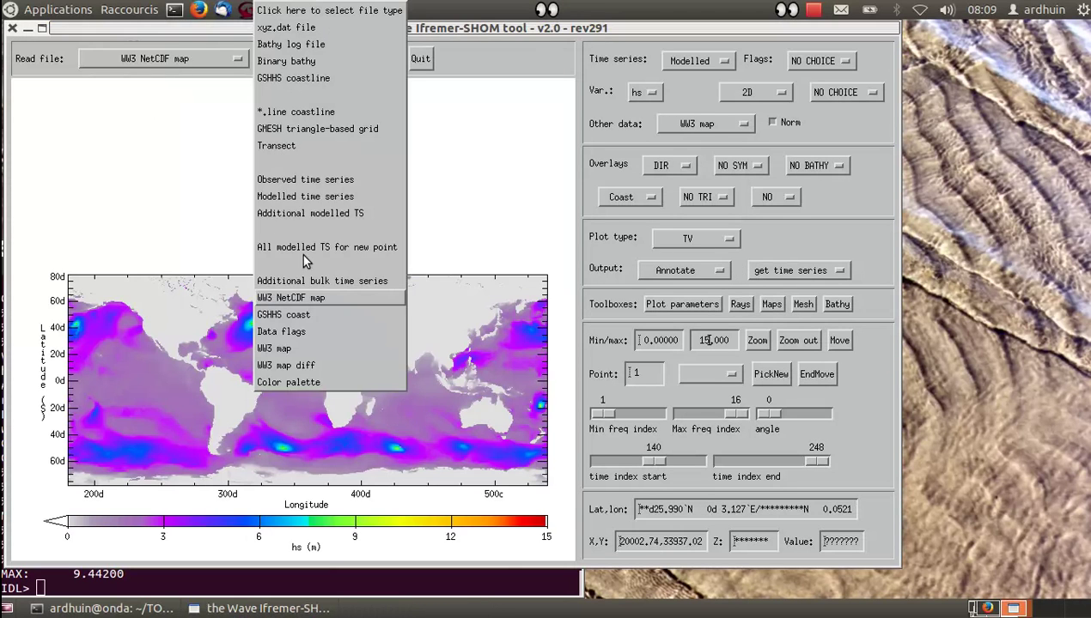
click(309, 298)
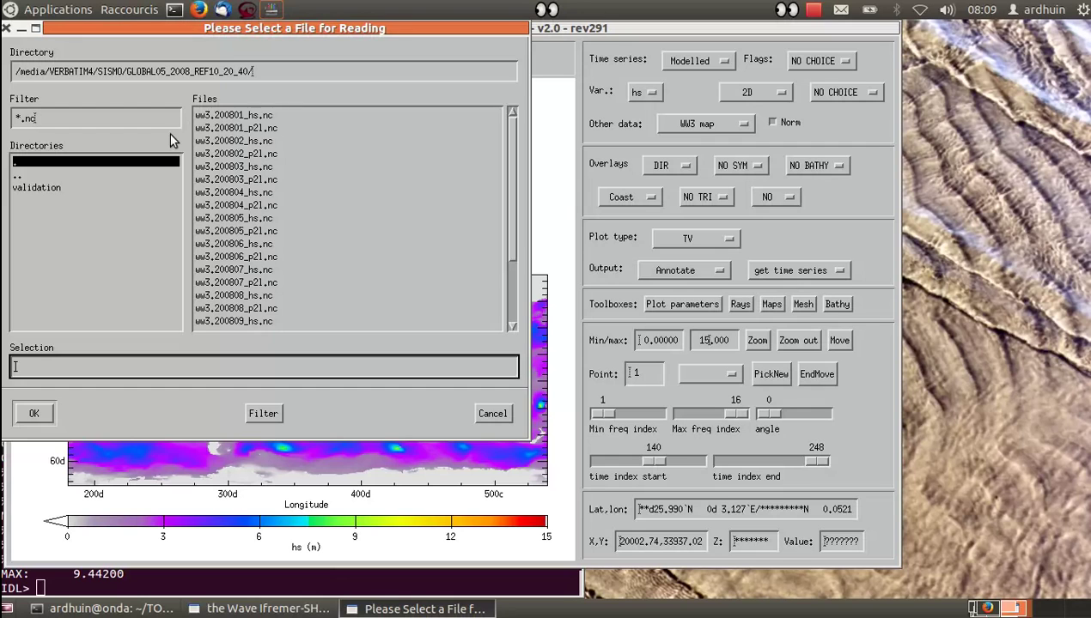
double_click(229, 130)
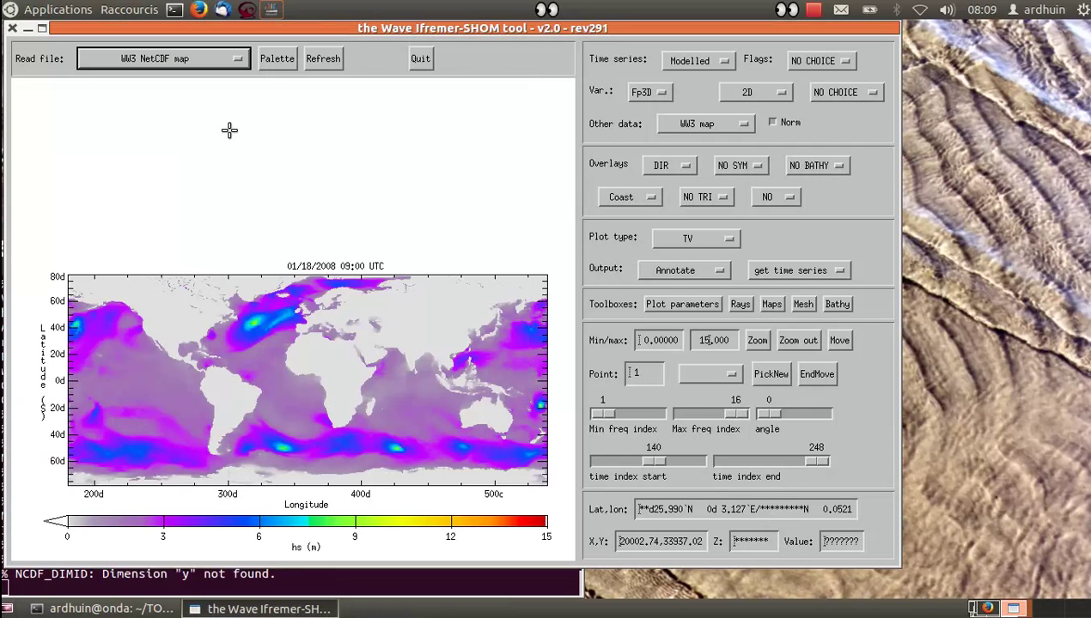
click(323, 57)
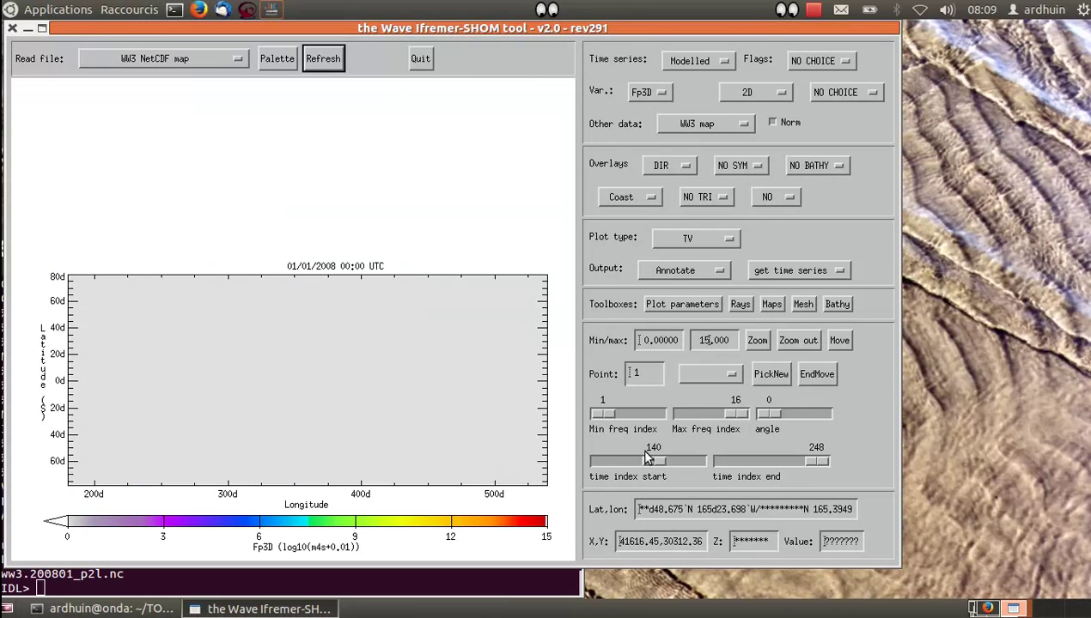
Recompute Fp3D over frequency indices 1 to 16 and redraw the map with a plotted maximum of 1.000.
click(602, 414)
click(737, 414)
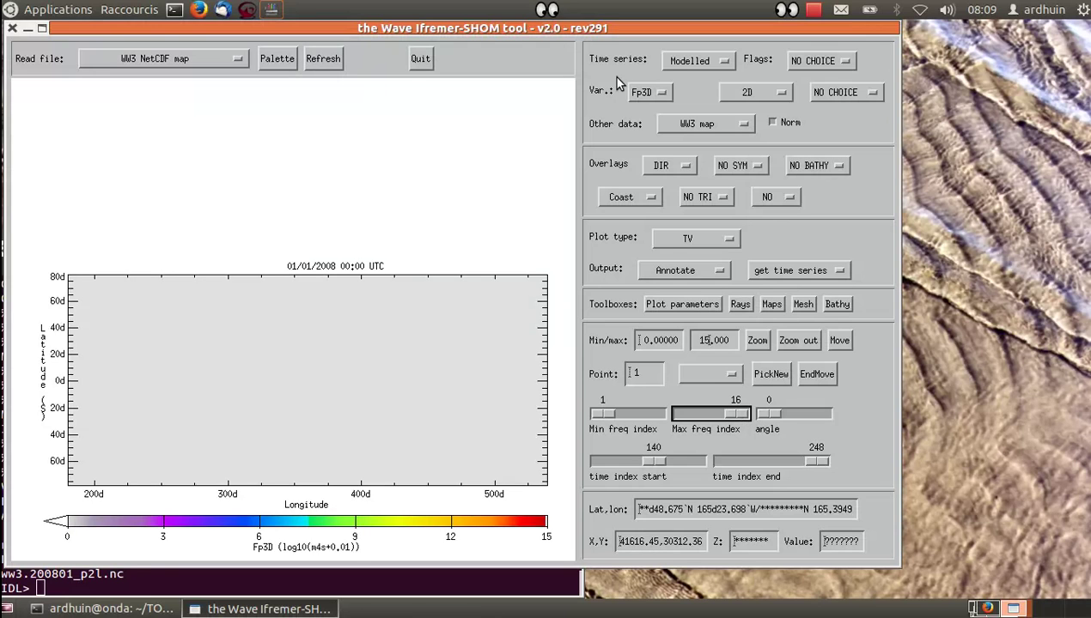
click(649, 90)
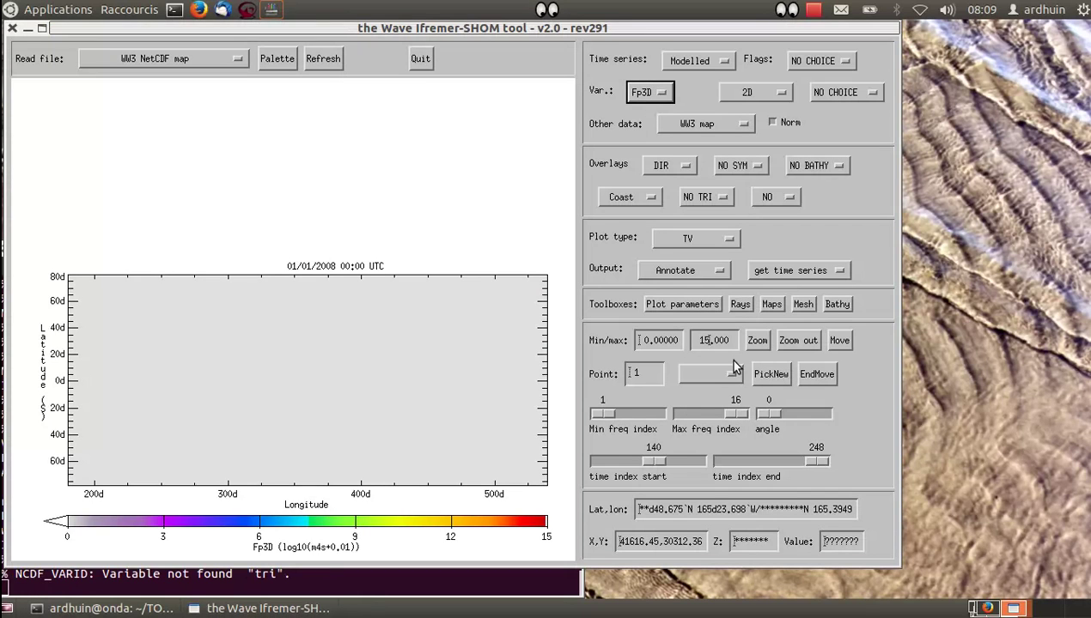
click(710, 341)
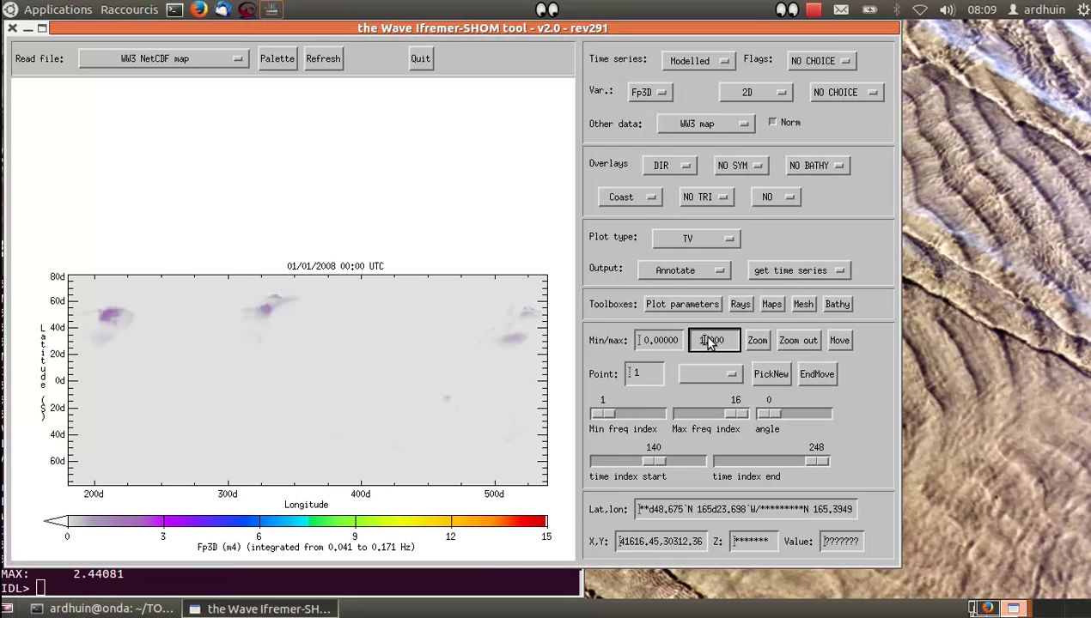
click(334, 62)
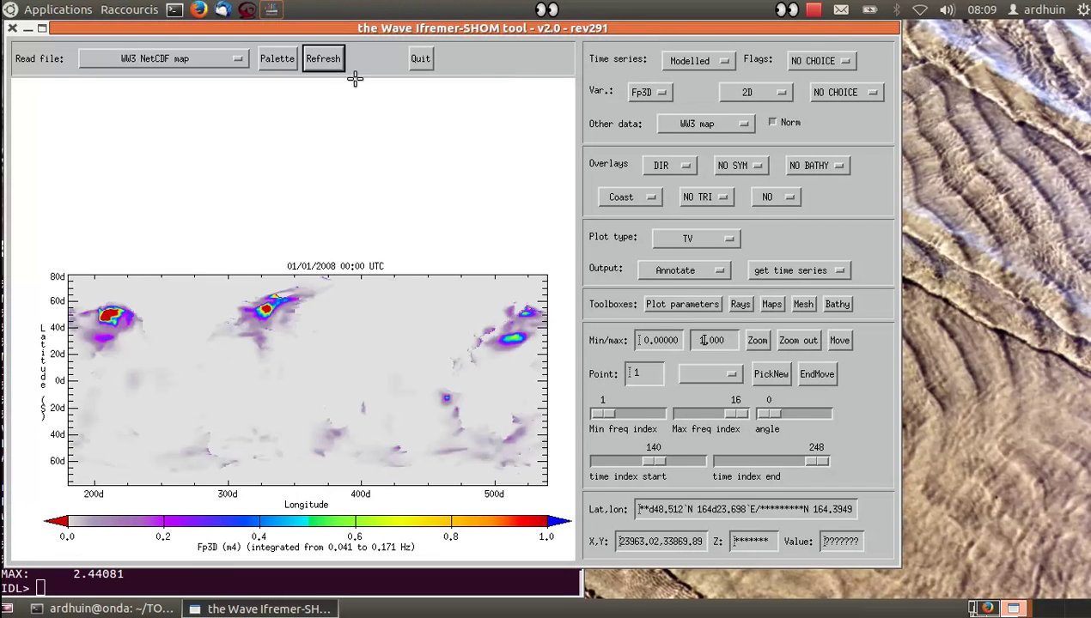
Zoom the Fp3D map to the northeast Pacific and redraw it at start time index 193 and again at 199.
click(757, 341)
drag(85, 299, 175, 362)
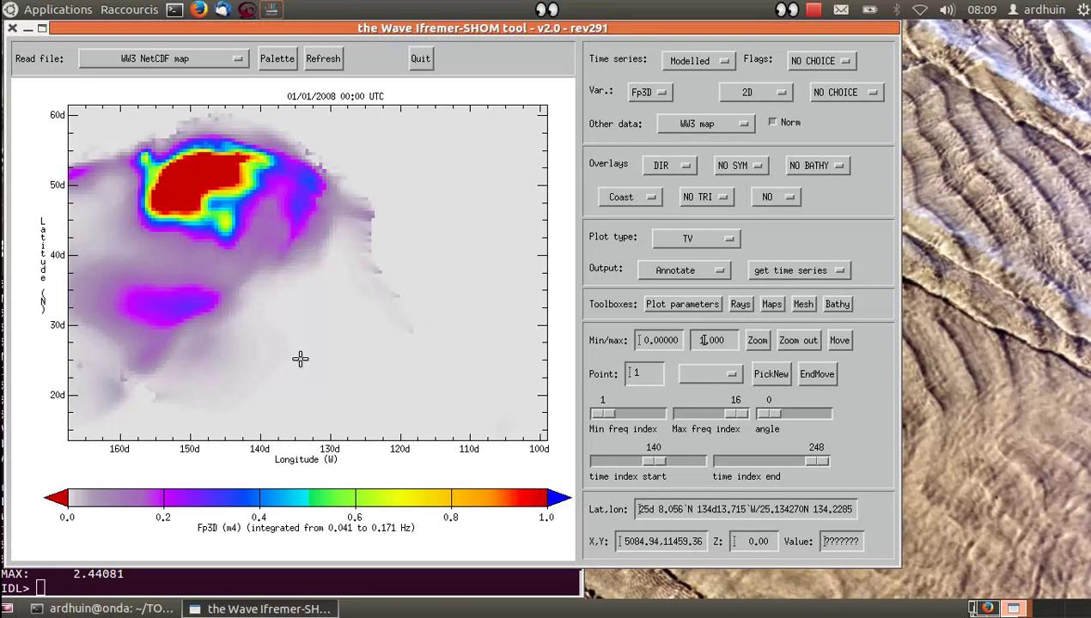
drag(650, 460, 677, 461)
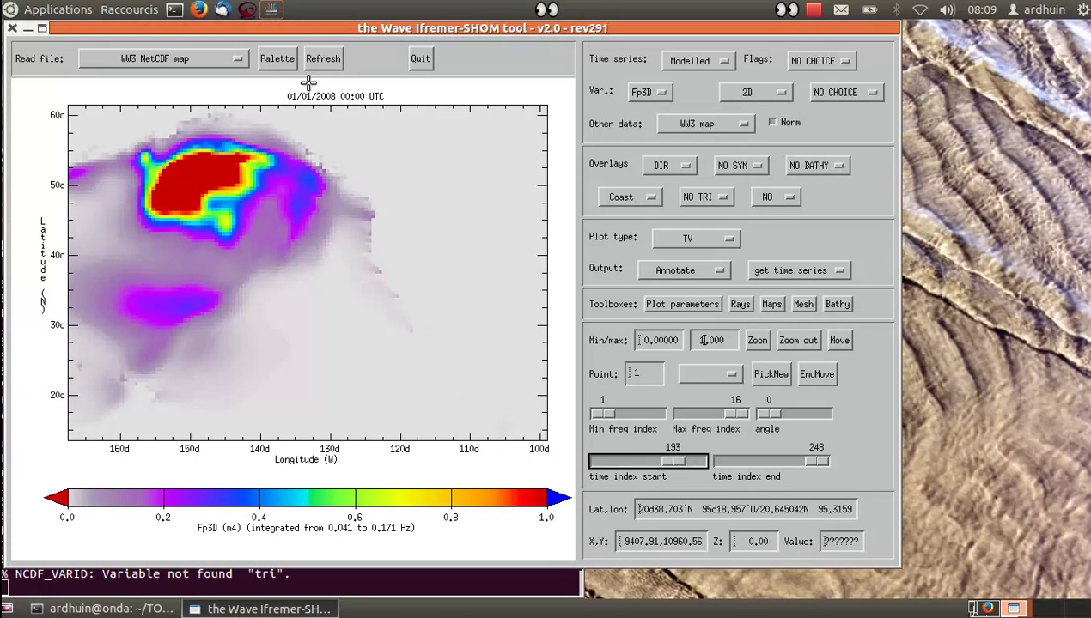
click(325, 59)
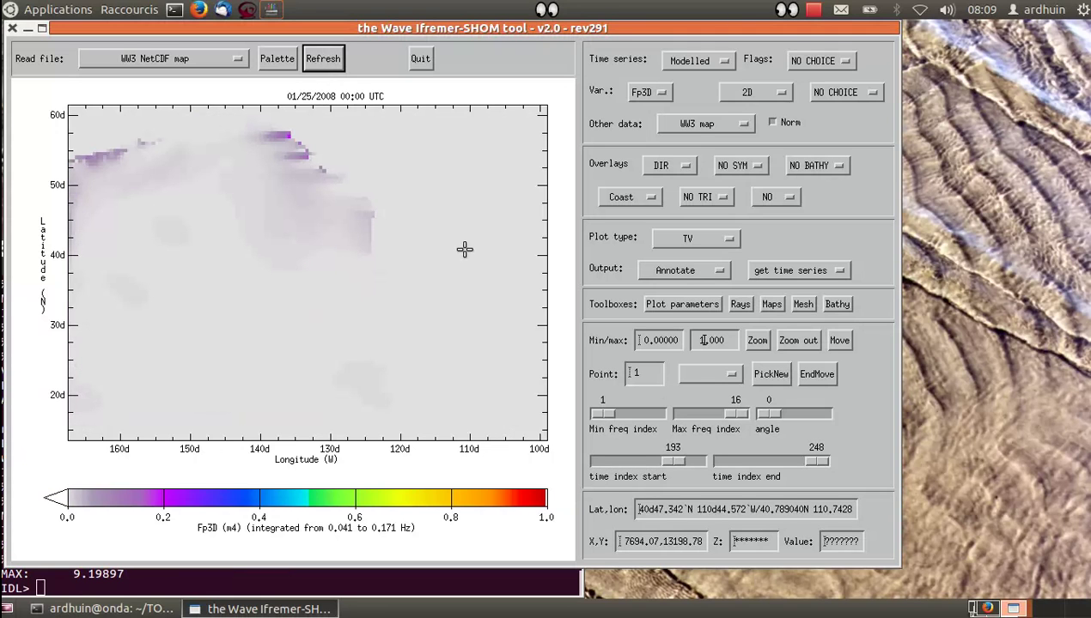
click(679, 464)
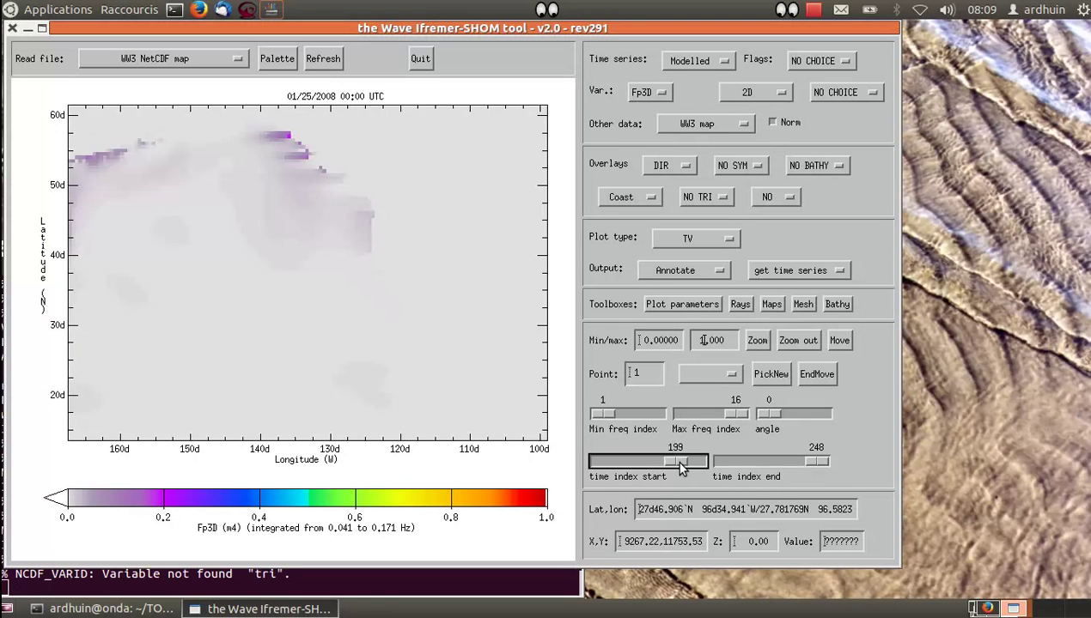
click(323, 62)
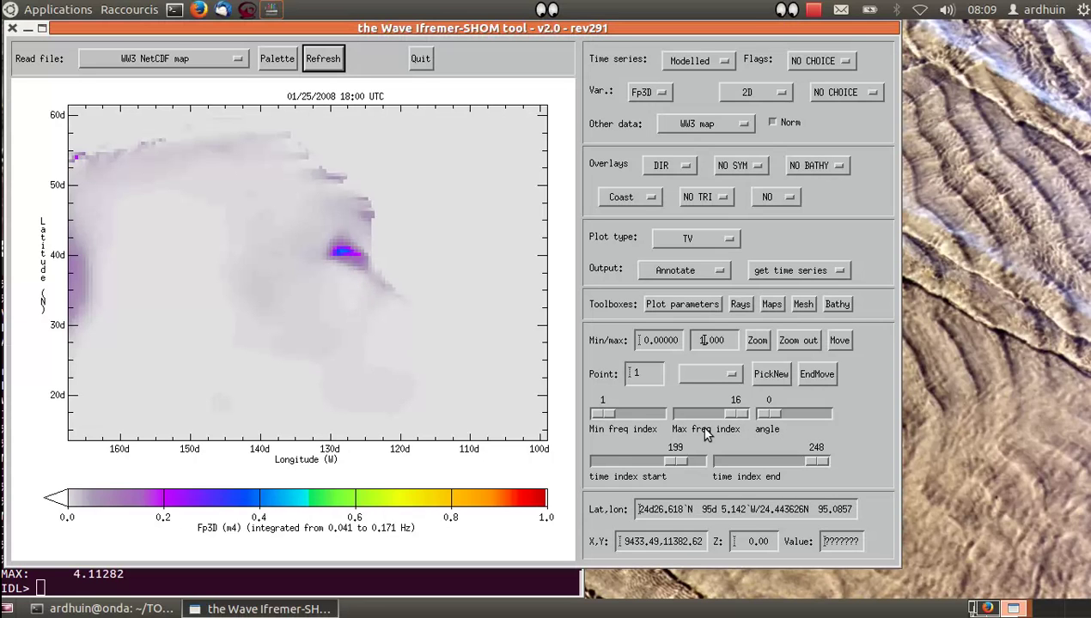
Lower the maximum frequency index to 9 and recompute the Fp3D map.
drag(740, 416, 723, 418)
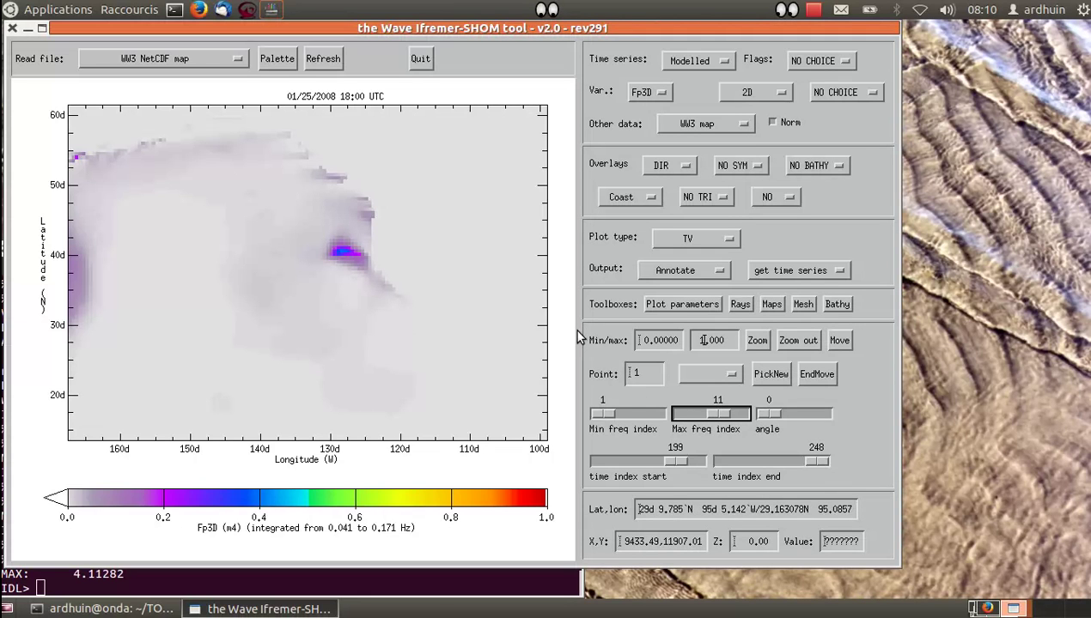
drag(722, 413, 718, 412)
click(639, 93)
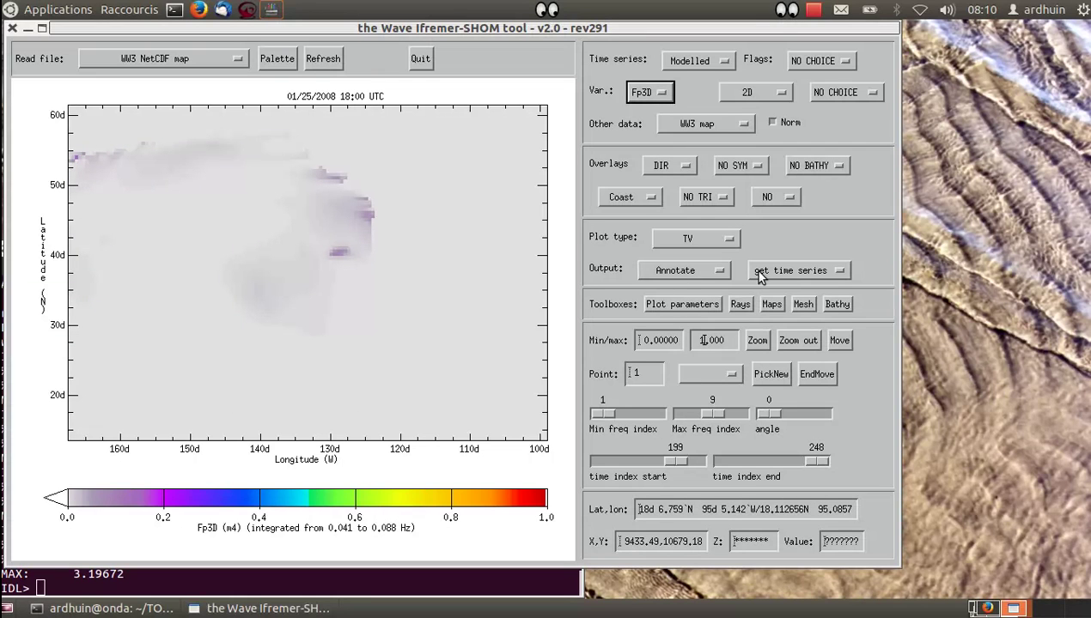
Set the plot parameters to fit the colour range to the data and redraw the Fp3D map.
click(662, 304)
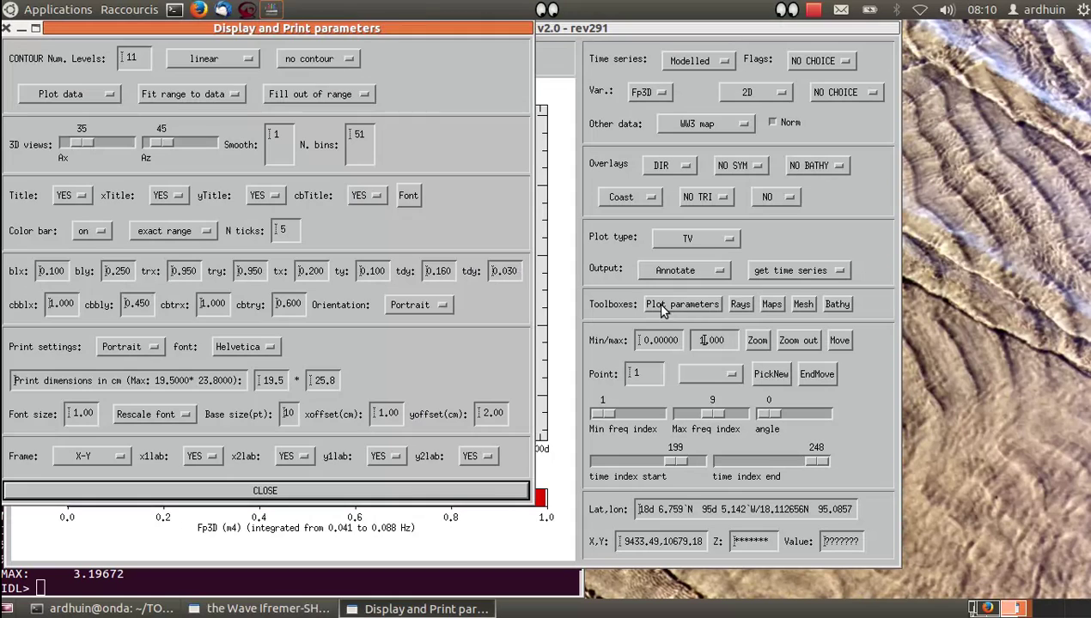
click(169, 94)
click(170, 92)
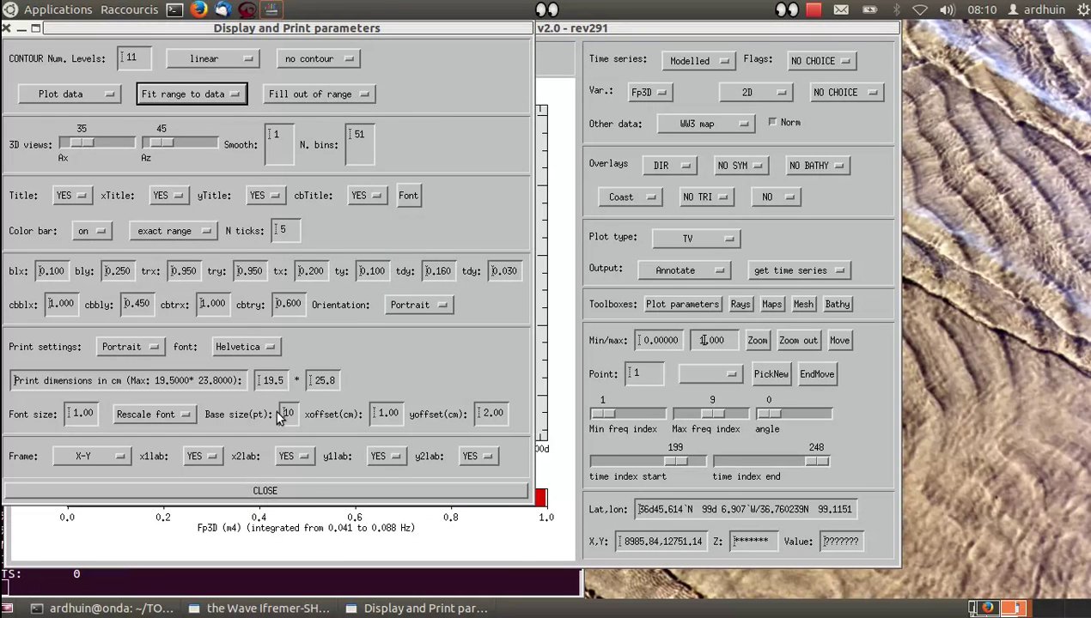
click(315, 490)
click(323, 60)
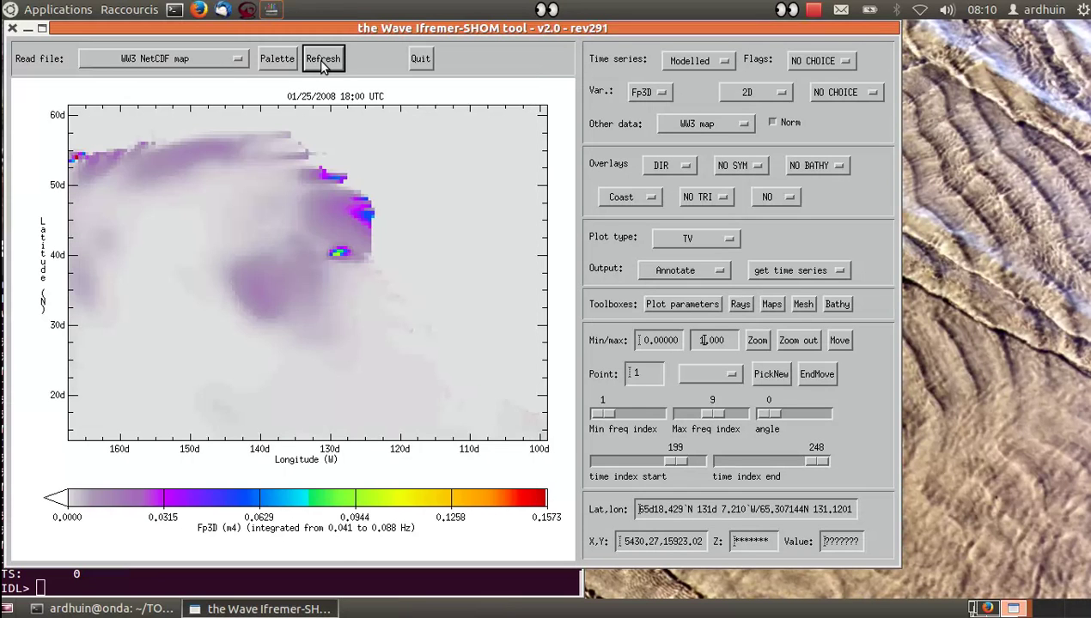
Advance the start time index one step at a time to 202, redrawing the Fp3D map.
click(677, 462)
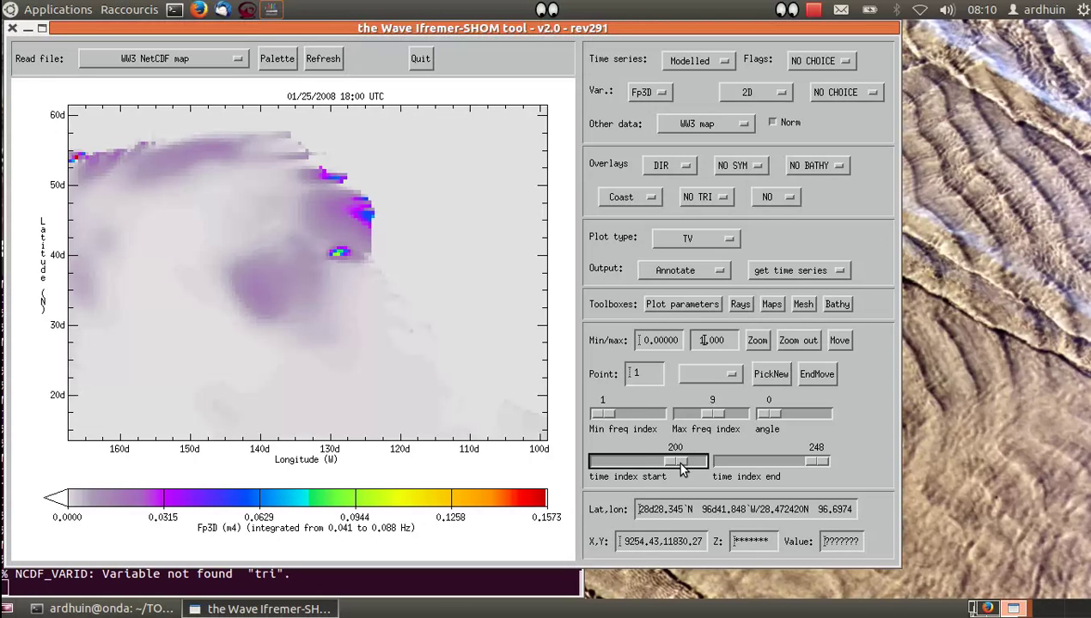
key(Right)
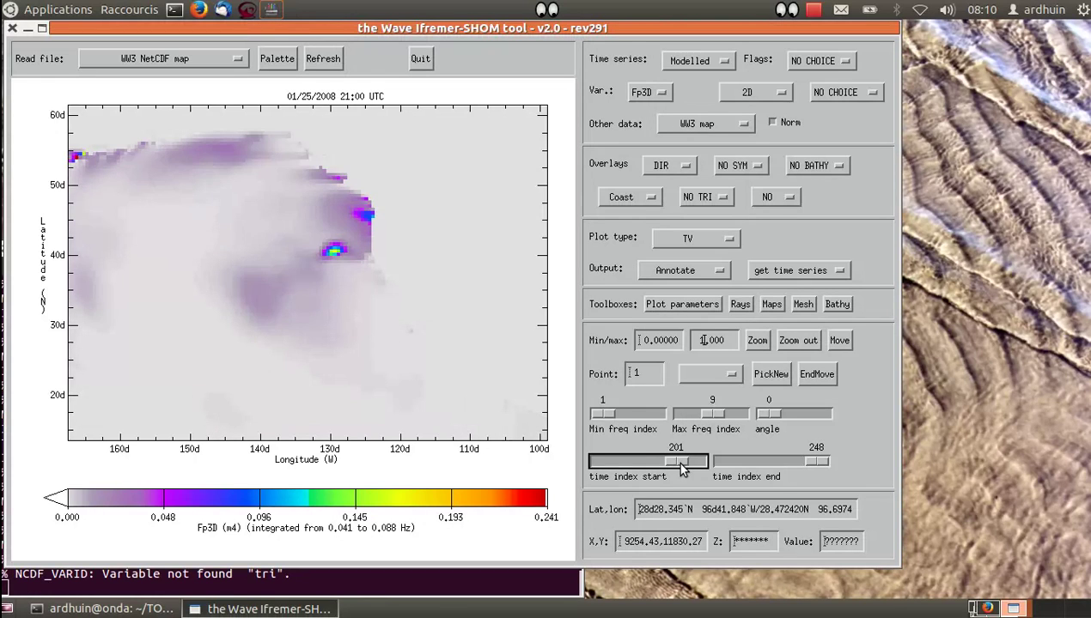
key(Right)
key(Right)
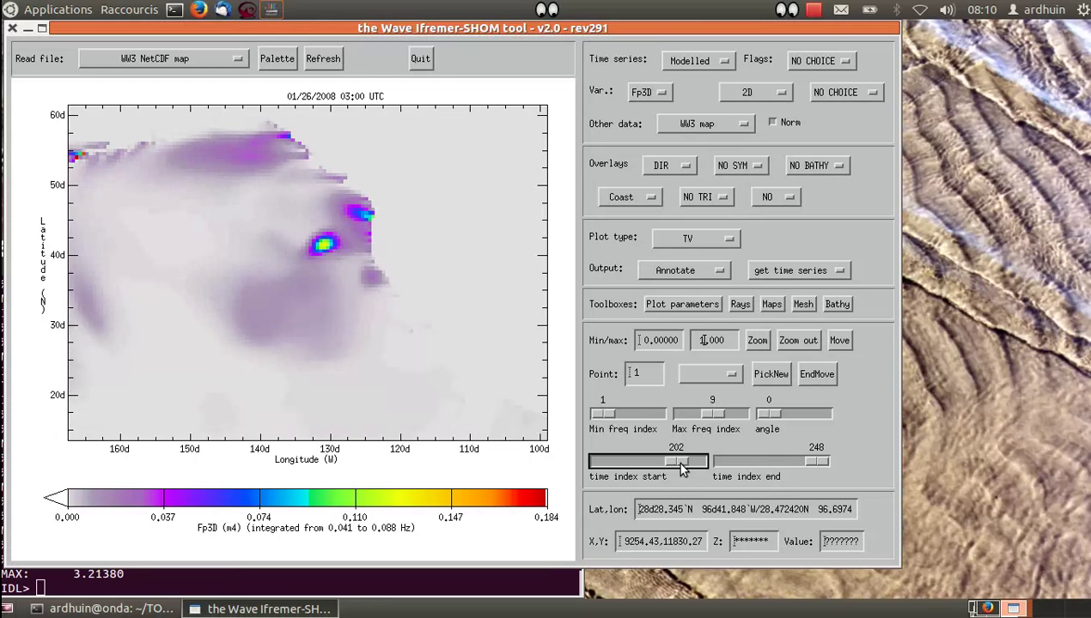
Recompute the Fp3D map for frequency indices 1 to 5, and again for indices 12 to 16.
drag(710, 415, 703, 417)
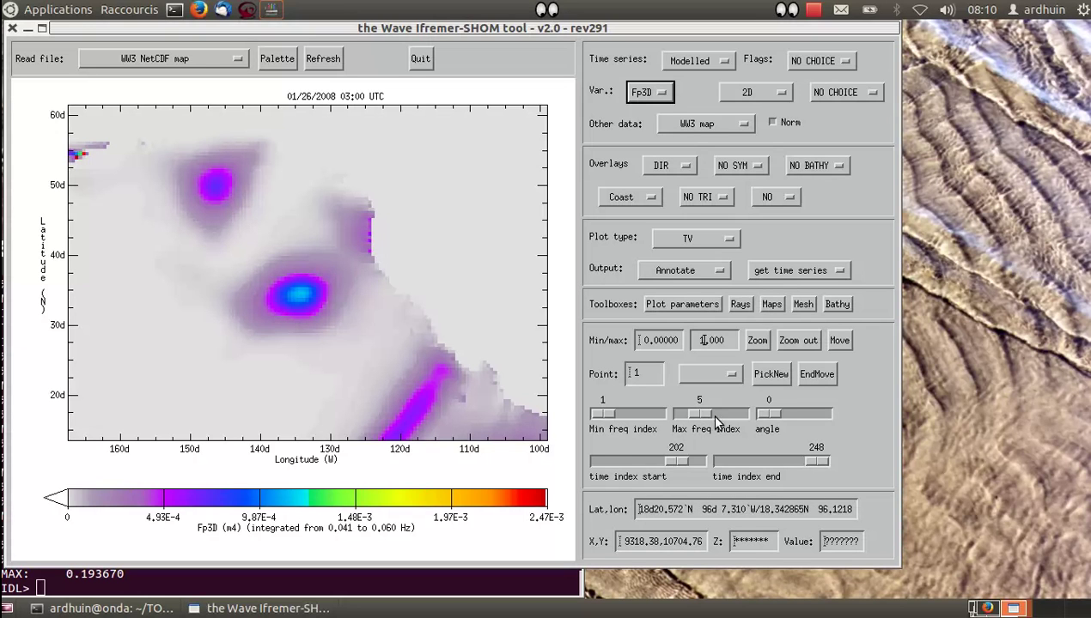
drag(705, 414, 736, 414)
drag(605, 414, 650, 415)
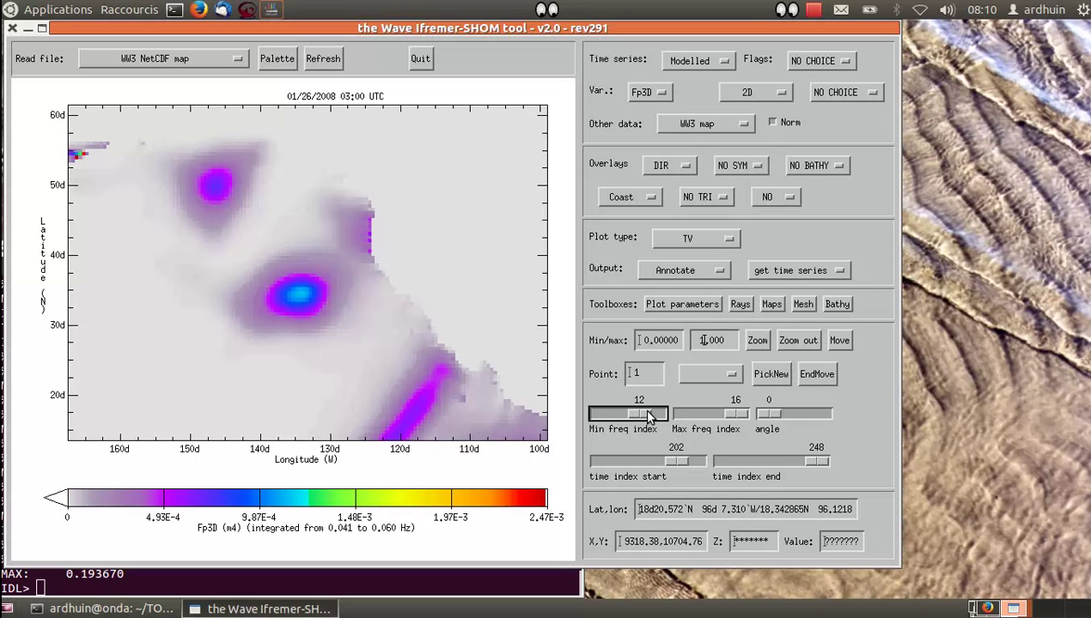
click(642, 92)
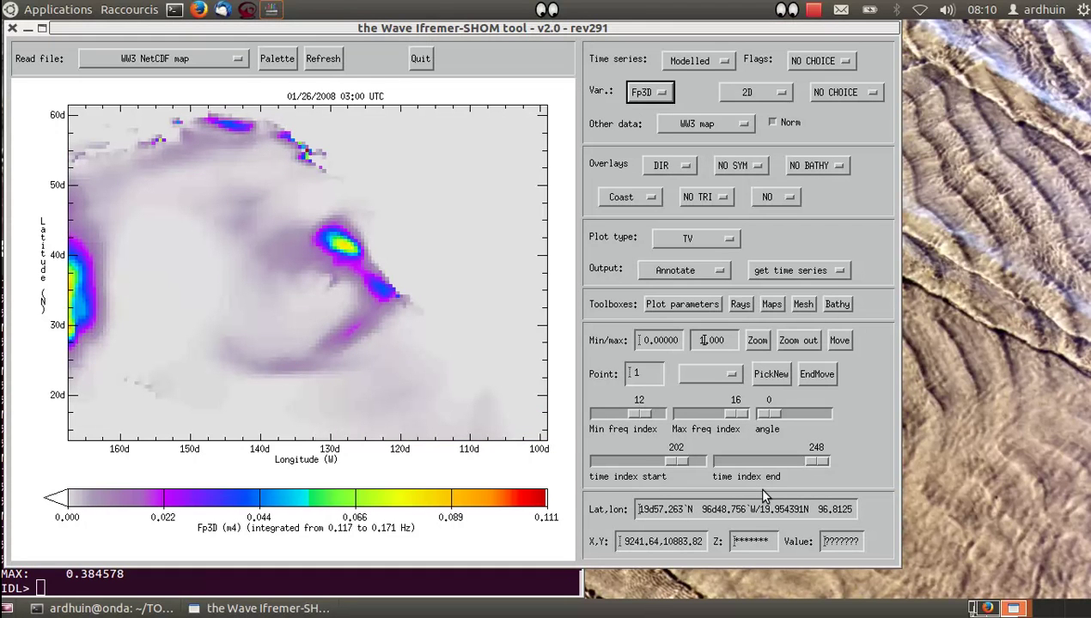
Zoom the Fp3D map back out to the full global extent.
click(805, 342)
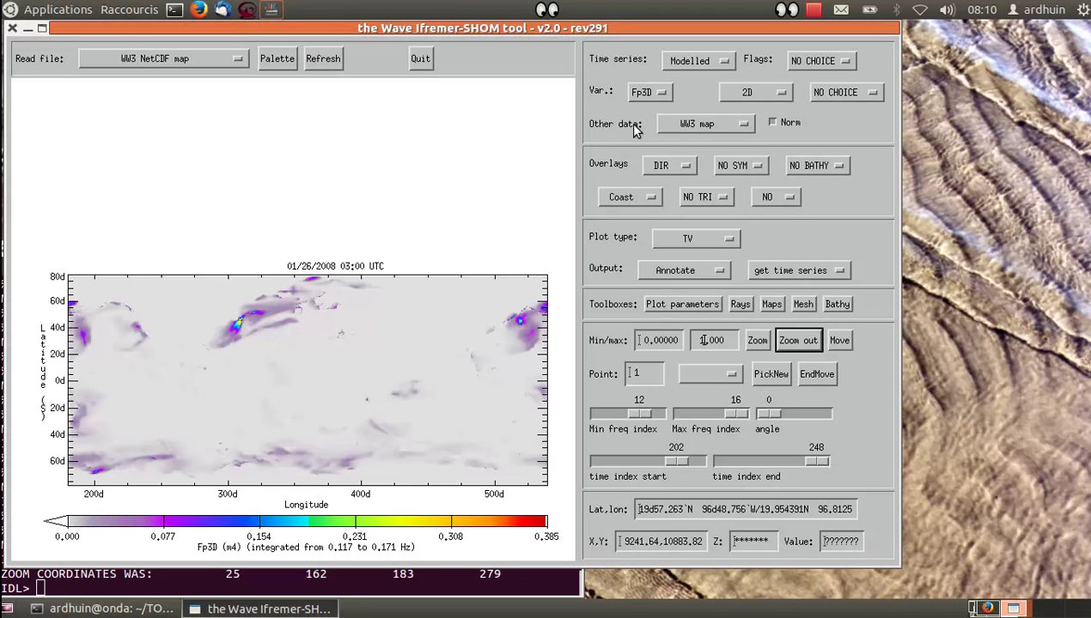
click(813, 10)
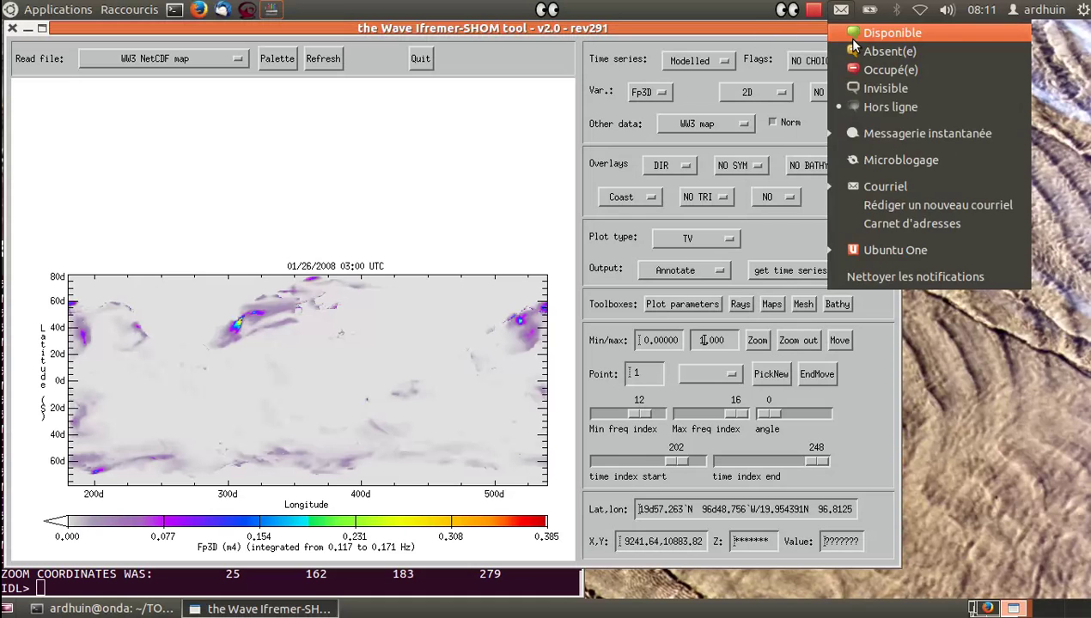